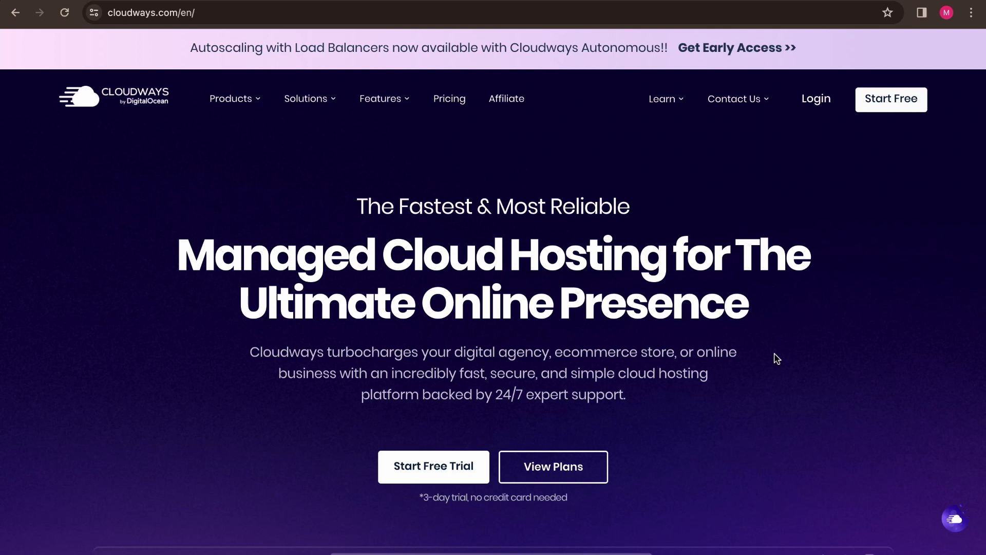
scroll(776, 359, "down", 1)
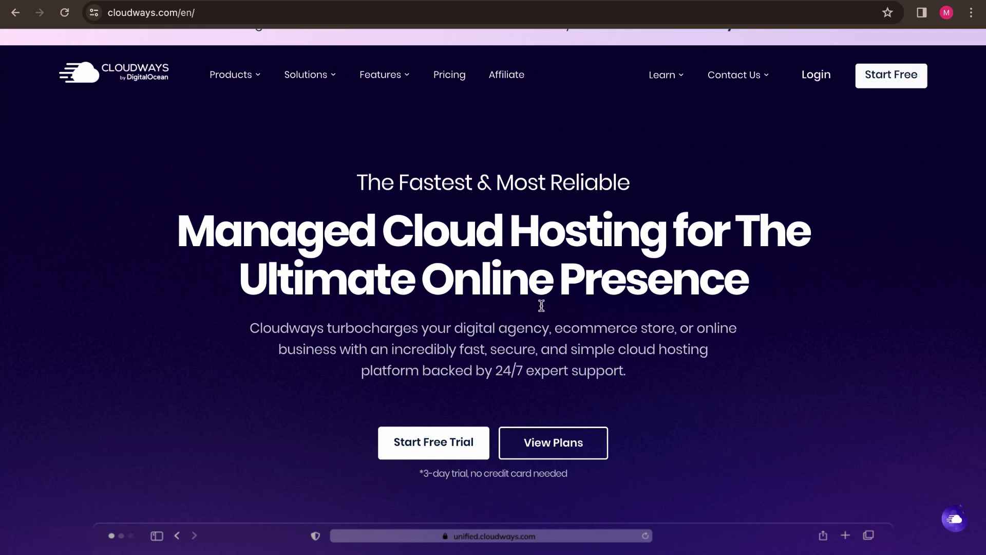
scroll(543, 306, "down", 1)
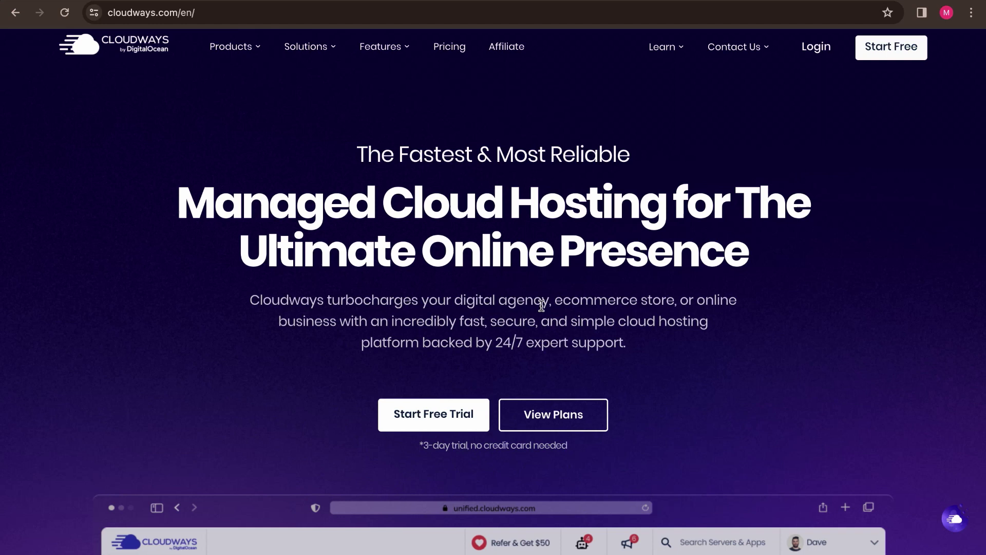
scroll(541, 306, "down", 1)
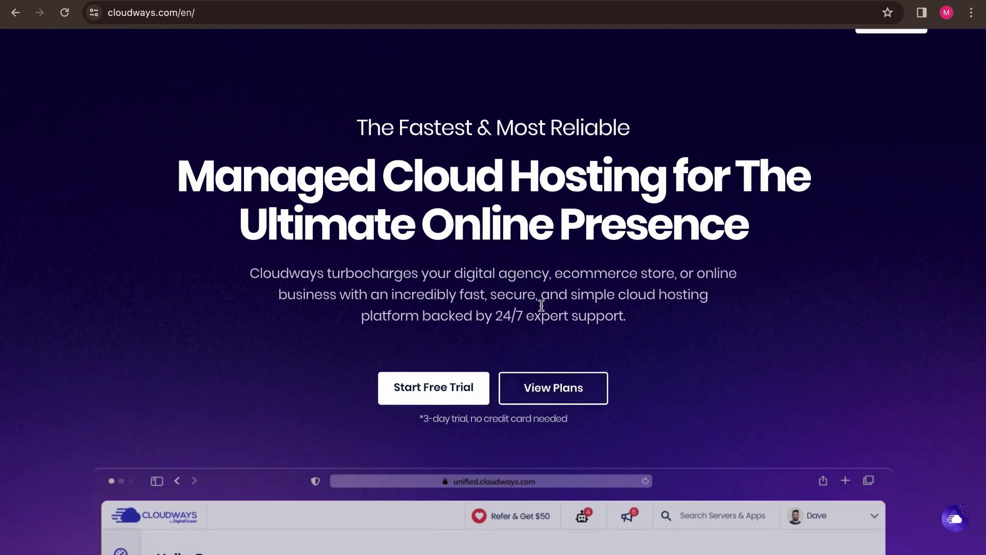
scroll(541, 306, "down", 1)
scroll(542, 309, "down", 4)
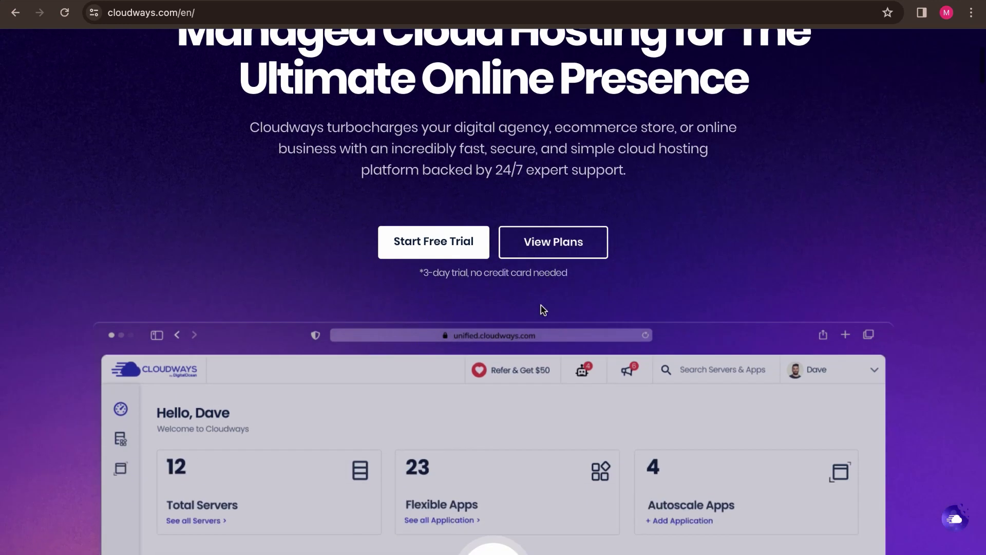
scroll(542, 308, "down", 2)
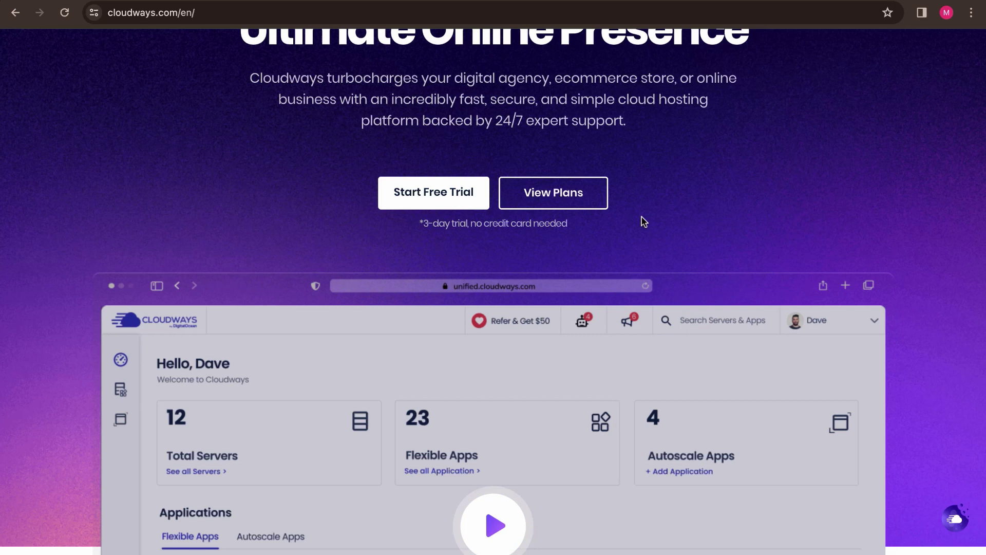
scroll(643, 221, "down", 2)
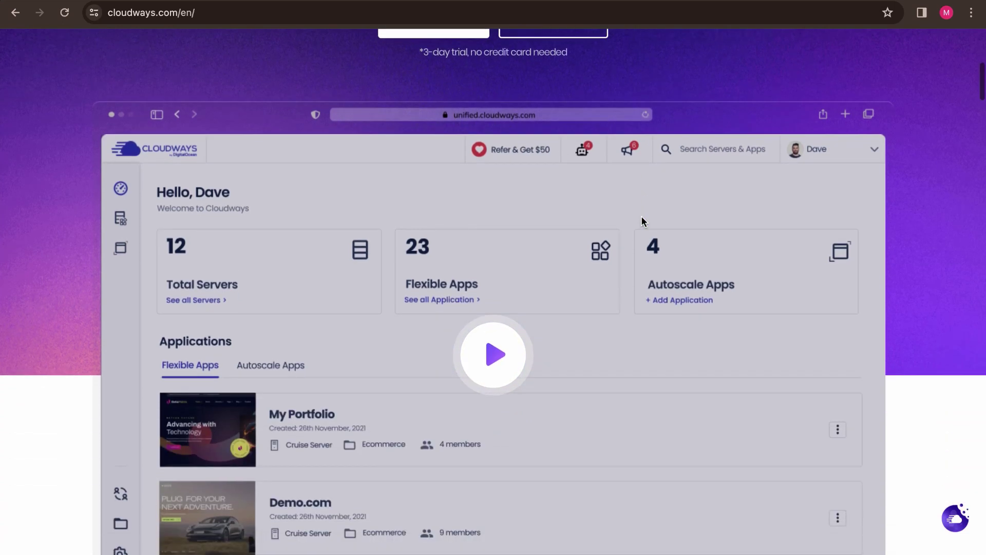
scroll(643, 221, "down", 1)
scroll(642, 221, "down", 1)
scroll(642, 221, "down", 1)
scroll(642, 222, "down", 2)
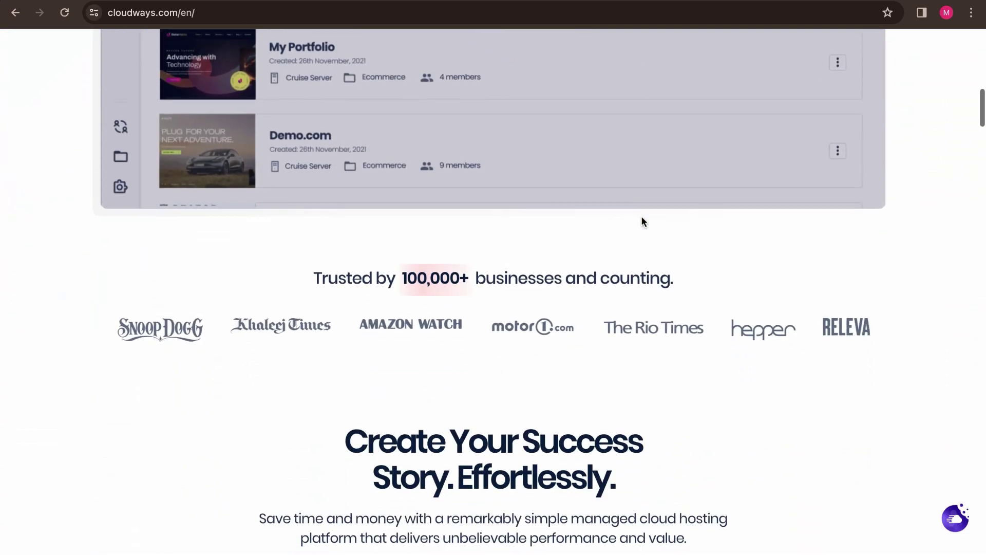
scroll(642, 221, "down", 2)
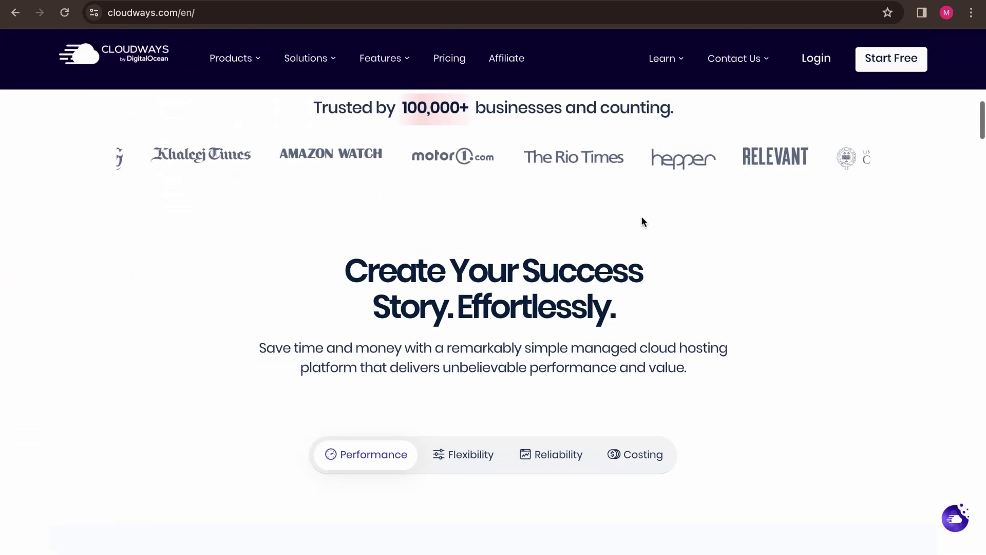
scroll(641, 221, "down", 1)
scroll(640, 216, "down", 1)
scroll(641, 216, "down", 1)
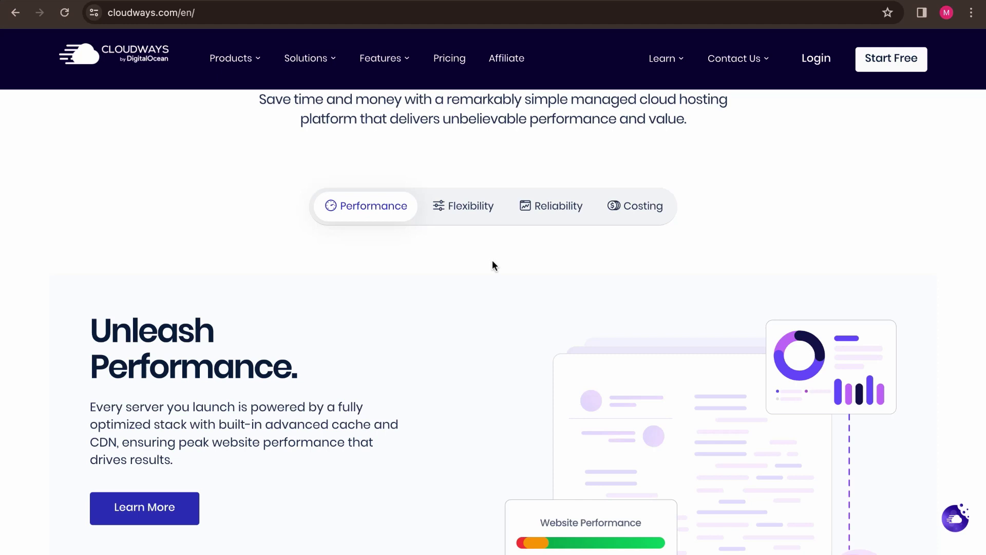
scroll(493, 266, "down", 2)
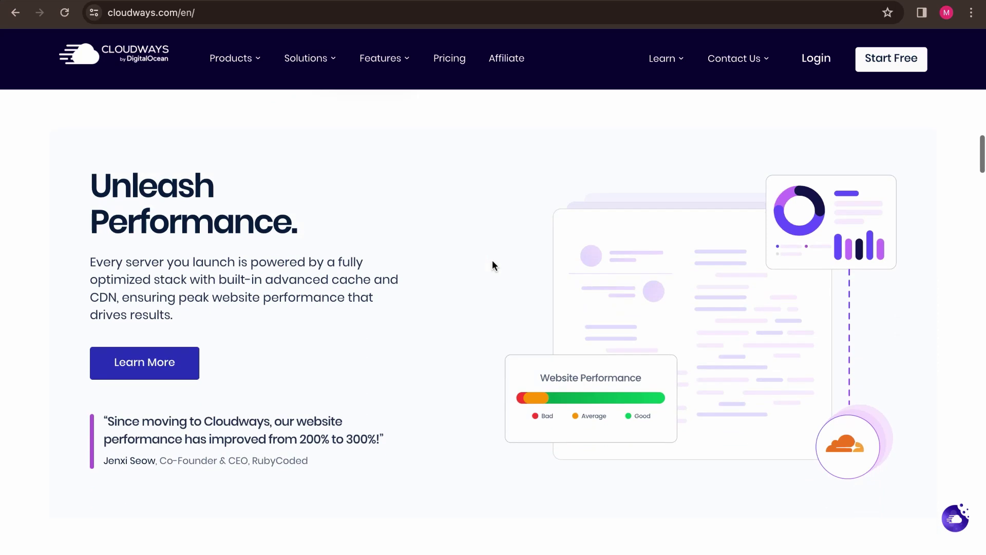
scroll(492, 266, "down", 3)
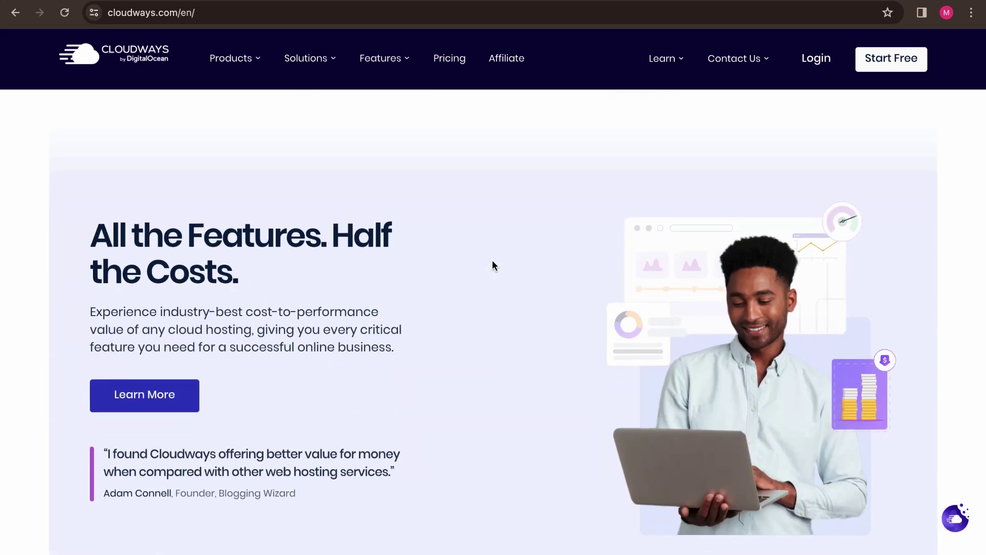
scroll(493, 266, "down", 3)
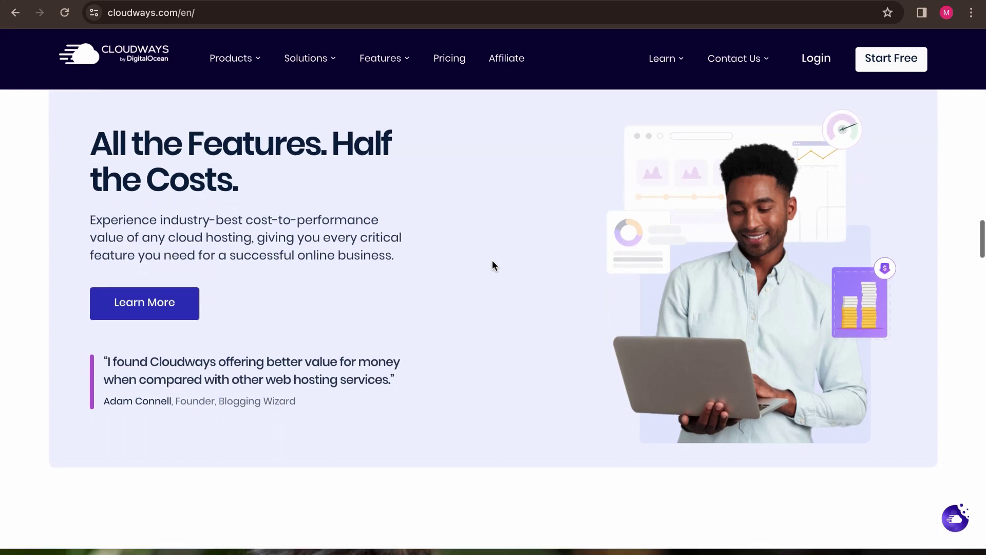
scroll(493, 266, "down", 5)
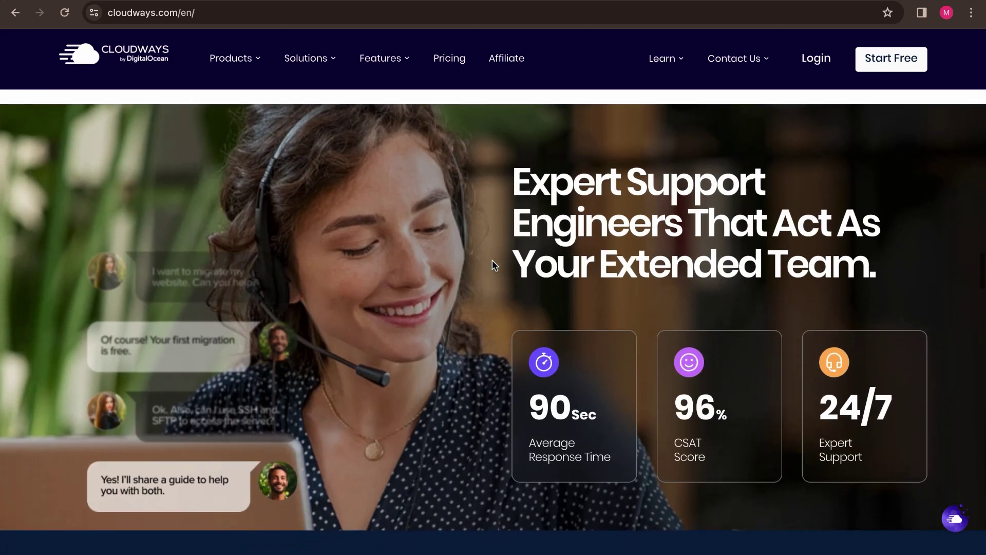
scroll(493, 266, "down", 3)
scroll(493, 266, "down", 2)
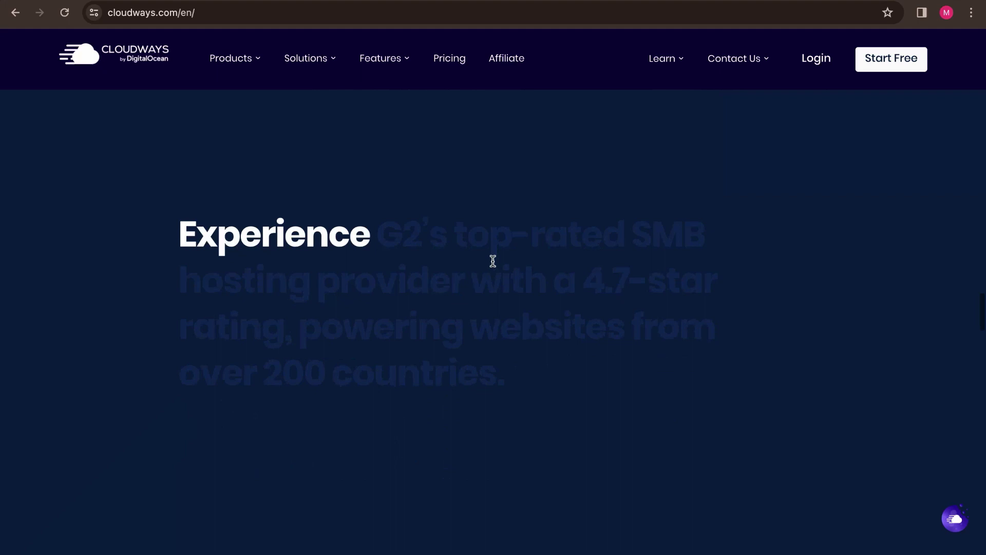
scroll(492, 262, "down", 2)
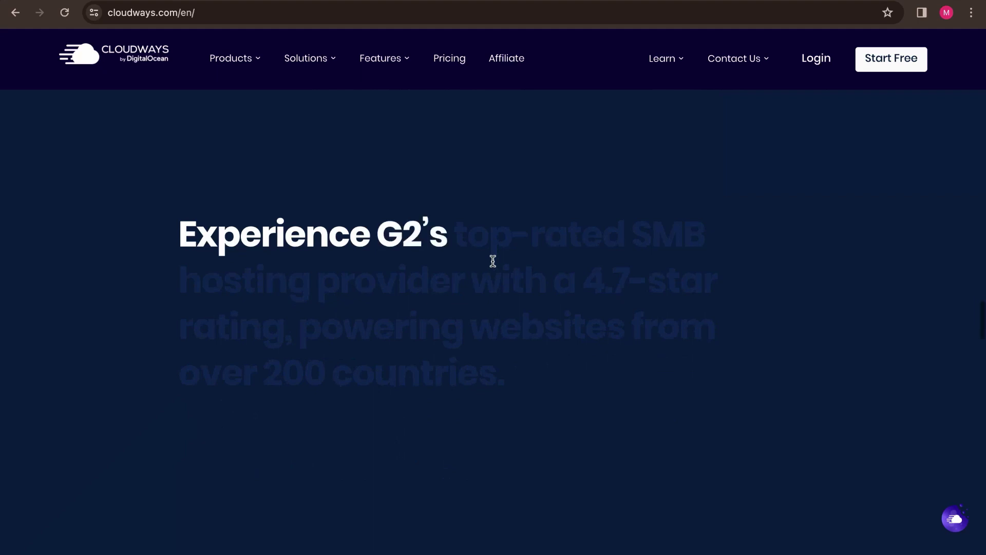
scroll(492, 262, "down", 1)
scroll(493, 261, "down", 1)
scroll(493, 262, "down", 1)
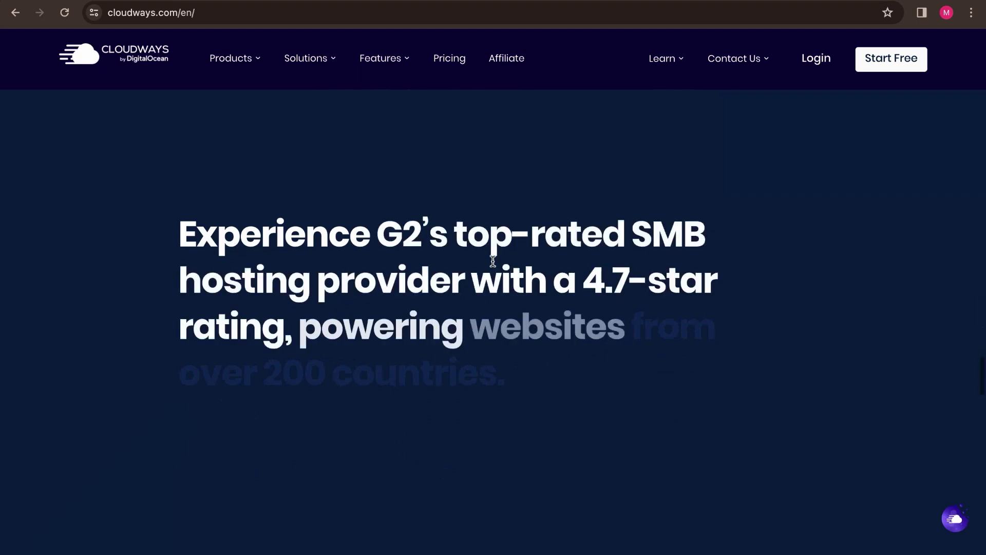
scroll(493, 261, "down", 1)
scroll(493, 261, "down", 3)
scroll(493, 262, "down", 1)
scroll(493, 262, "down", 1)
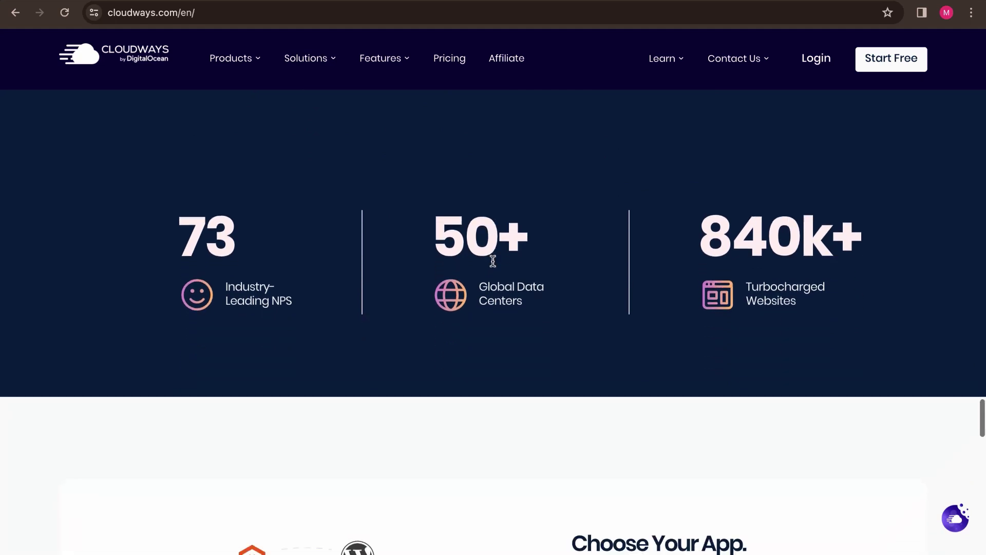
scroll(494, 265, "down", 1)
scroll(494, 266, "down", 1)
scroll(494, 265, "down", 2)
scroll(494, 266, "down", 1)
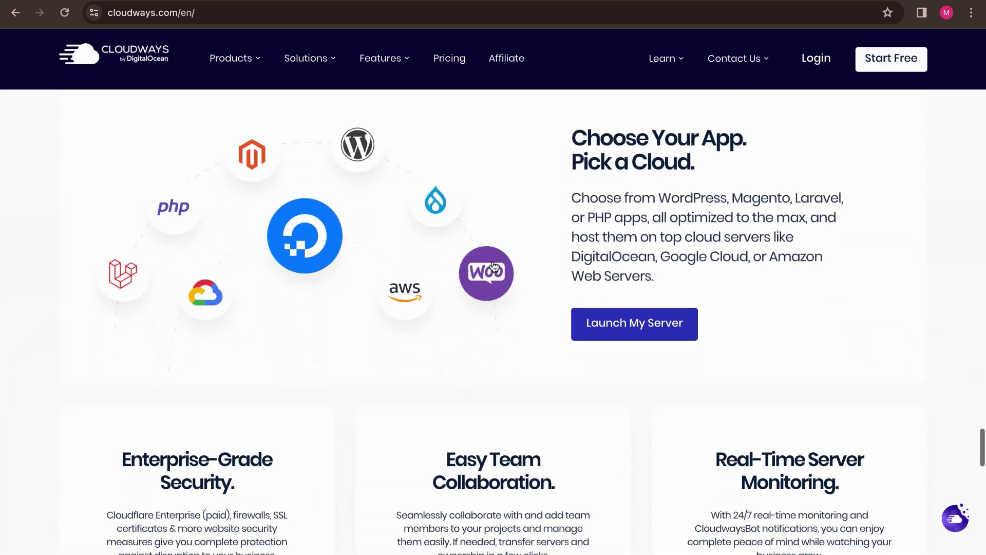
scroll(494, 265, "down", 2)
scroll(494, 266, "down", 2)
scroll(494, 266, "down", 1)
scroll(493, 263, "down", 2)
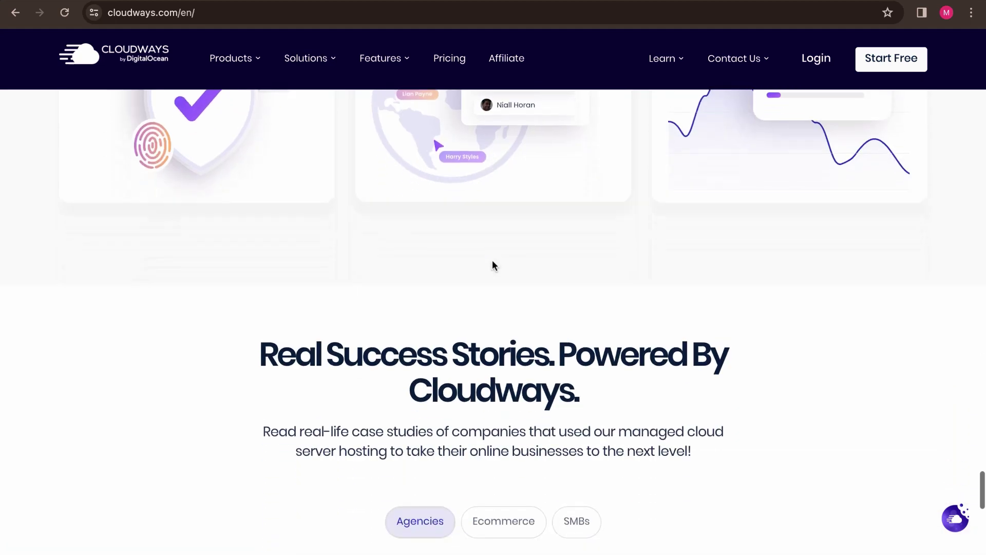
scroll(492, 261, "down", 2)
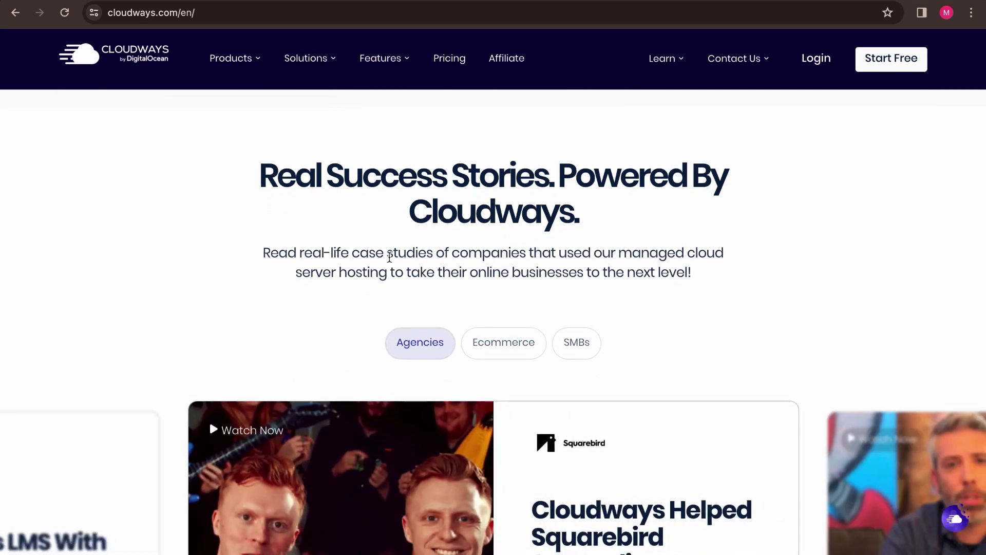
scroll(414, 213, "down", 3)
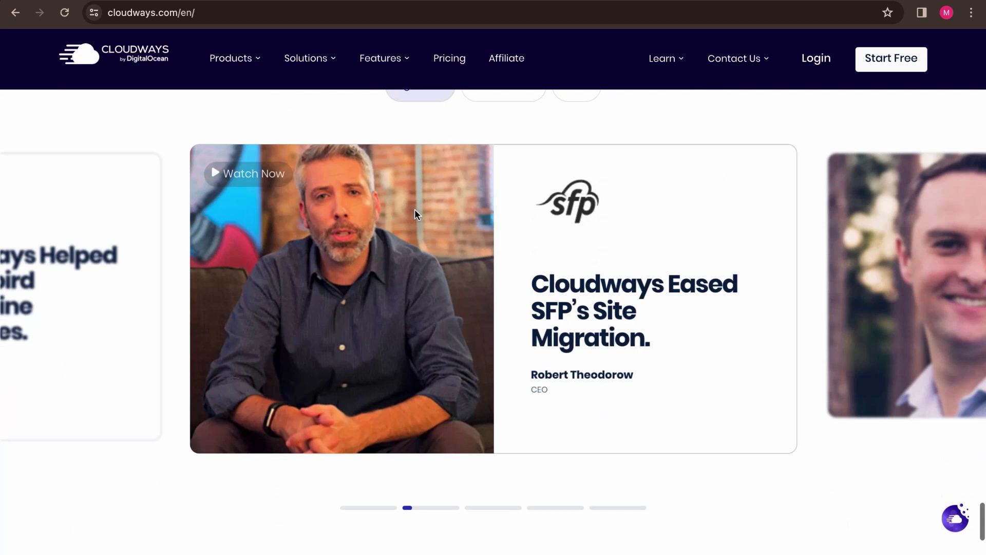
scroll(415, 214, "down", 1)
scroll(415, 215, "down", 3)
scroll(415, 215, "down", 4)
scroll(414, 216, "up", 1)
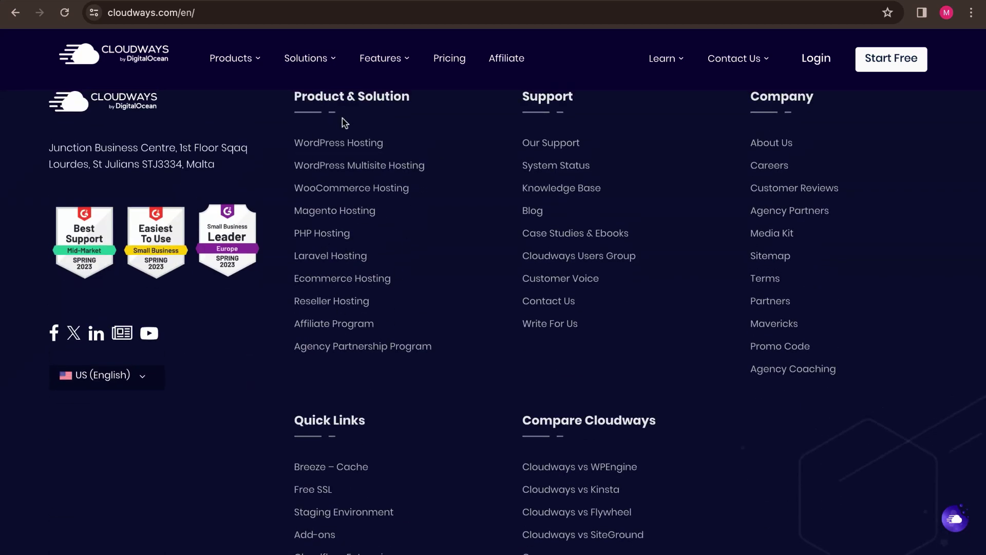
scroll(341, 124, "up", 1)
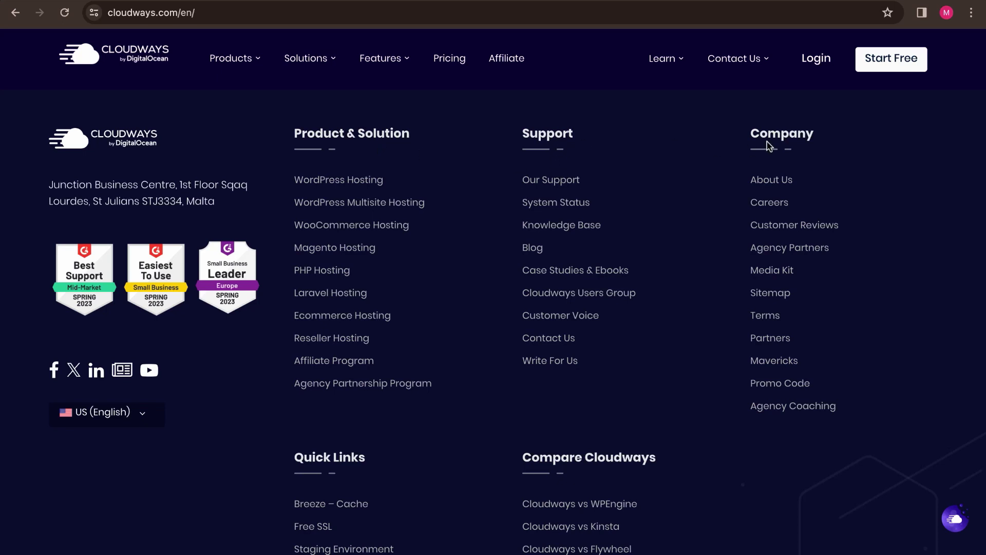
scroll(689, 251, "down", 2)
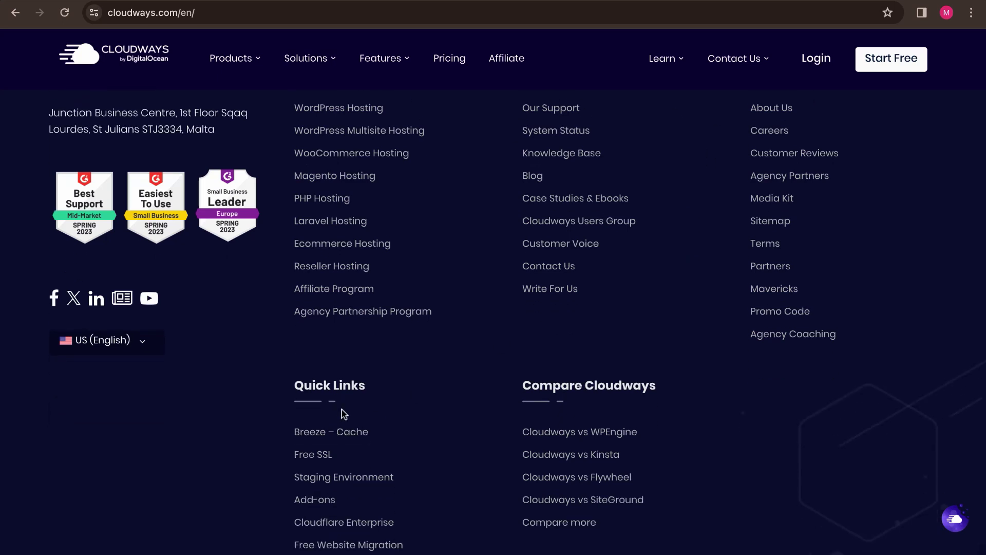
scroll(586, 393, "down", 1)
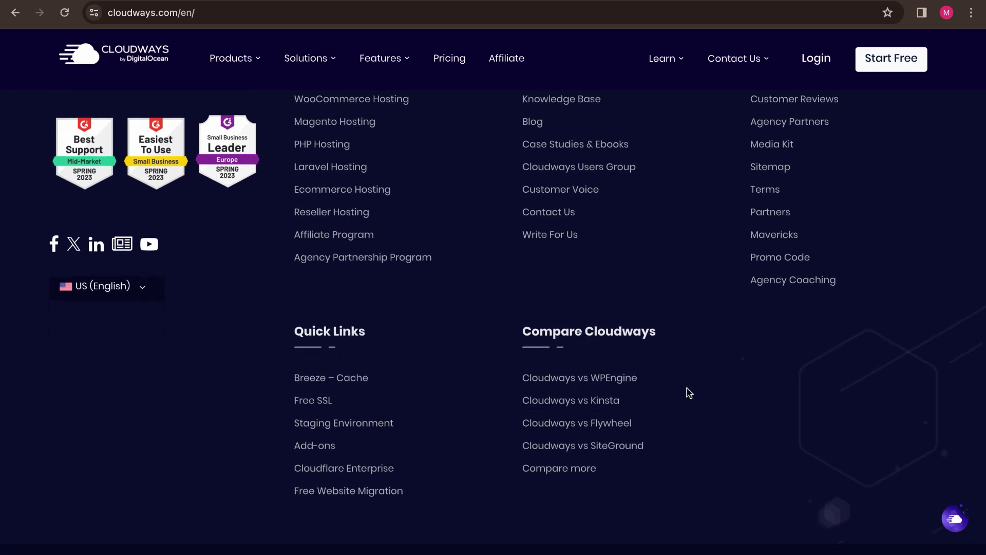
scroll(687, 393, "up", 1)
scroll(467, 348, "up", 1)
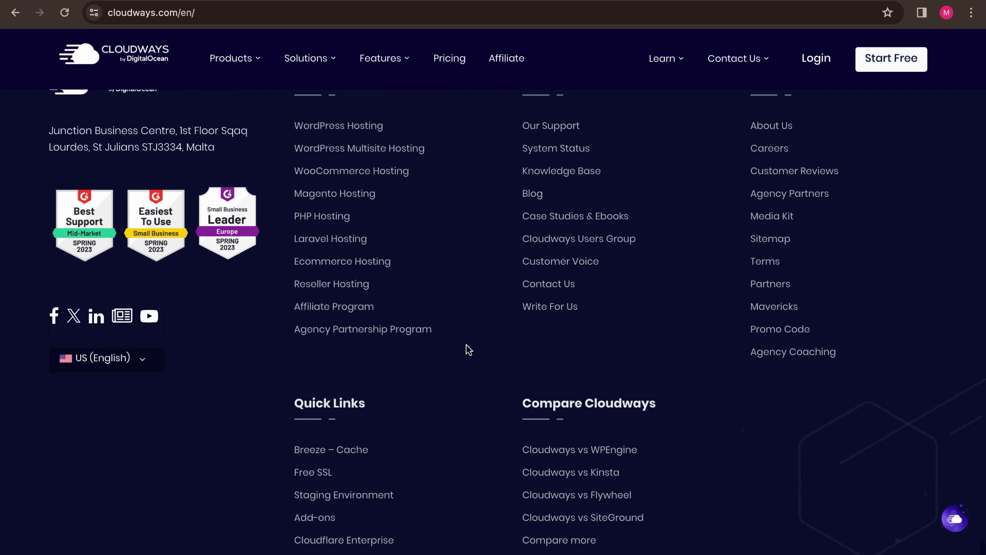
scroll(320, 222, "up", 1)
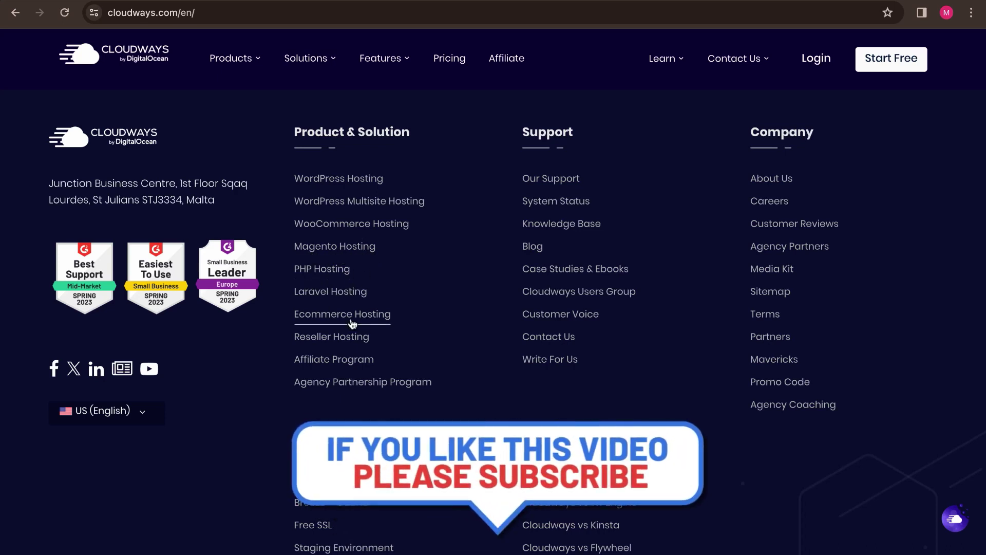
scroll(352, 311, "down", 2)
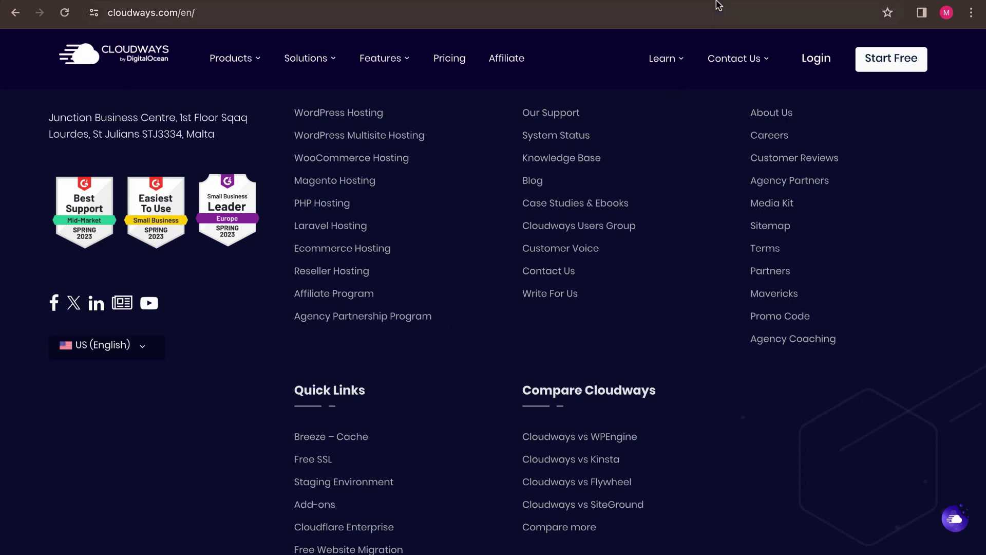
left_click(740, 0)
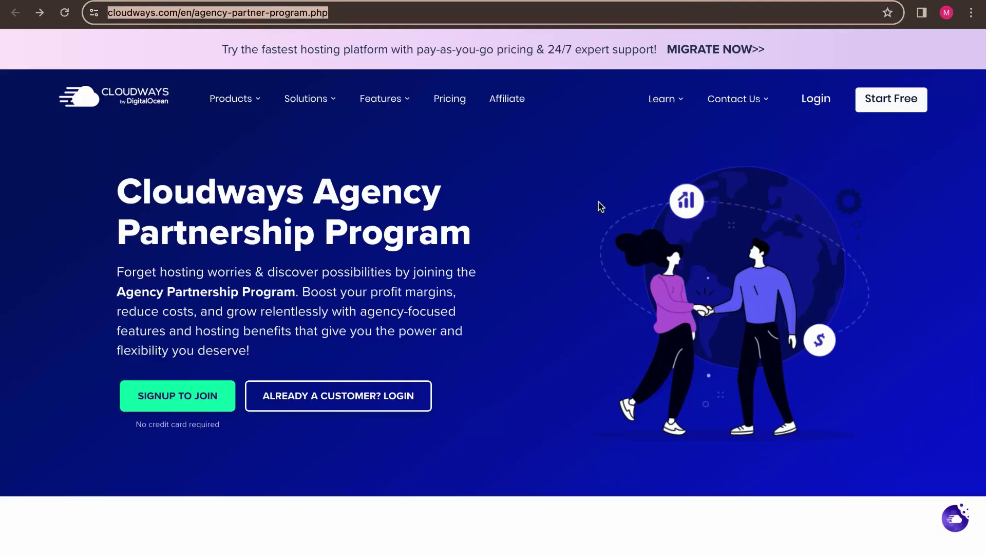
left_click(600, 208)
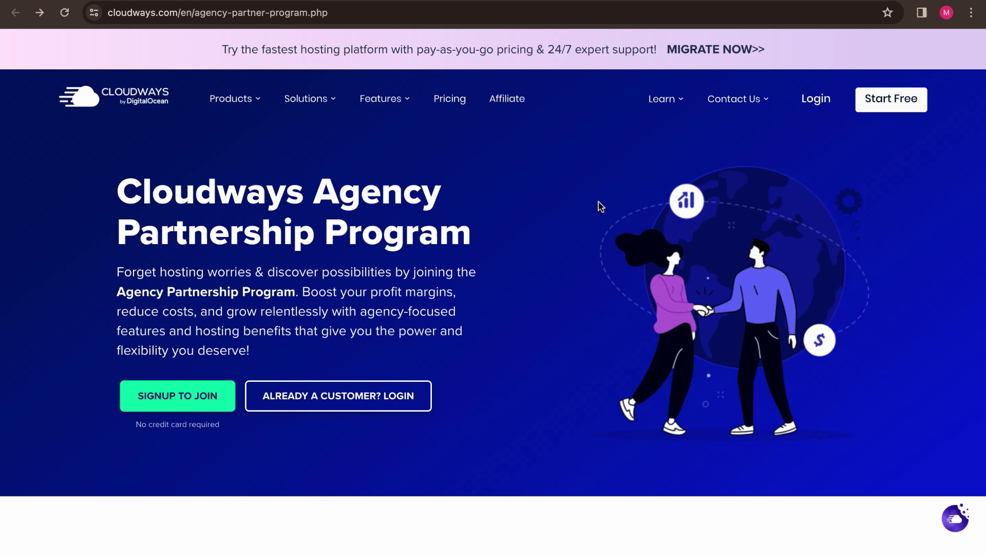
Step: Open the Affiliate page, close the $100/Sale popup, and return to it after switching tabs
left_click(719, 49)
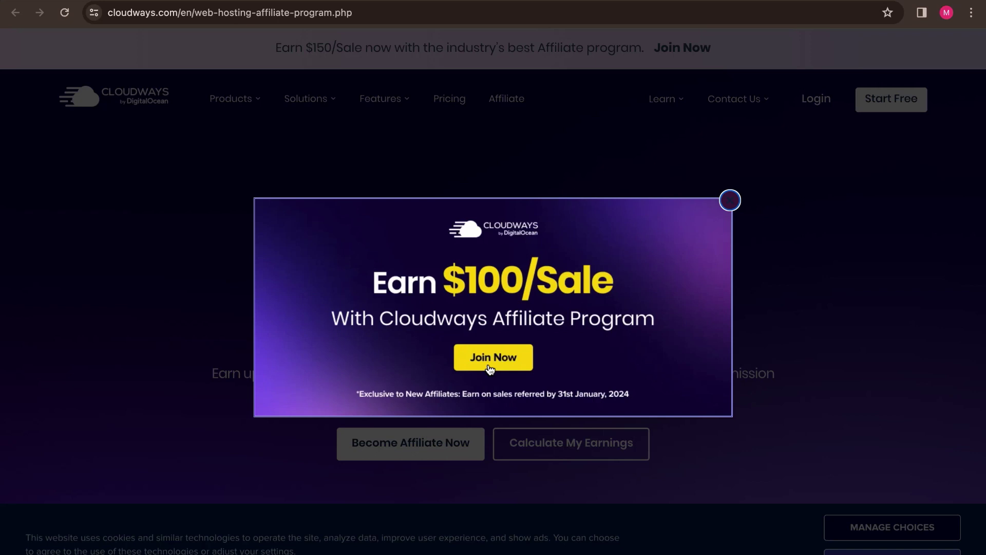
left_click(730, 201)
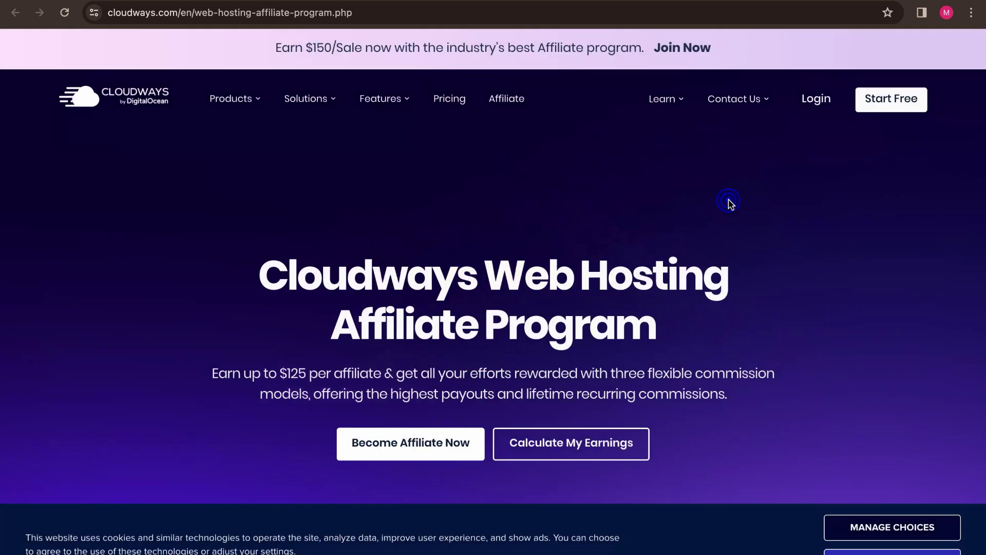
scroll(580, 240, "down", 1)
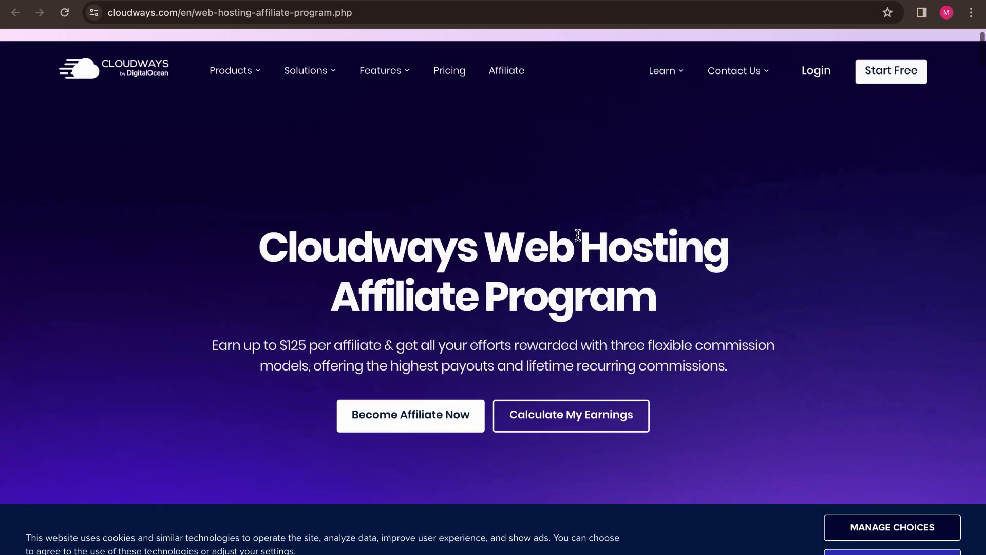
scroll(580, 240, "down", 2)
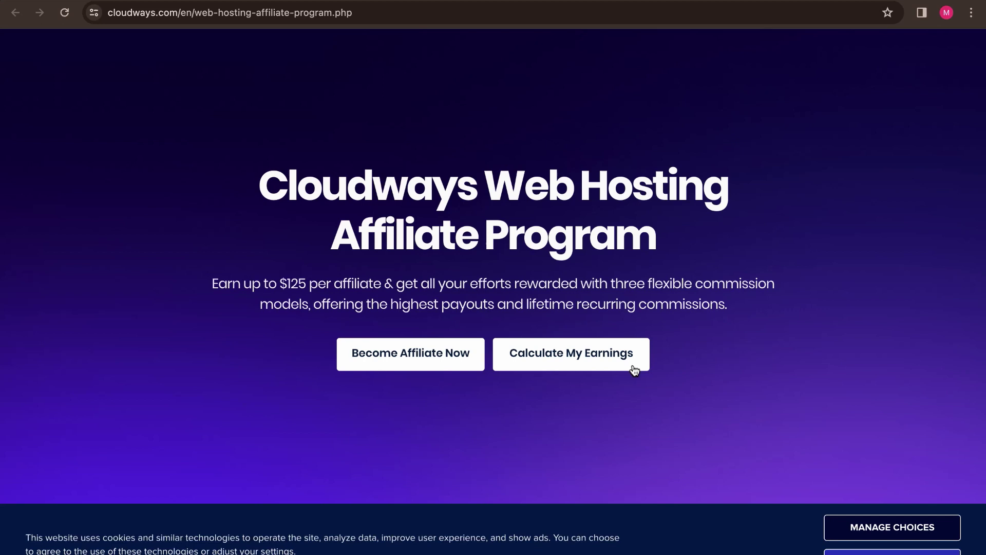
scroll(634, 370, "up", 2)
scroll(633, 365, "down", 1)
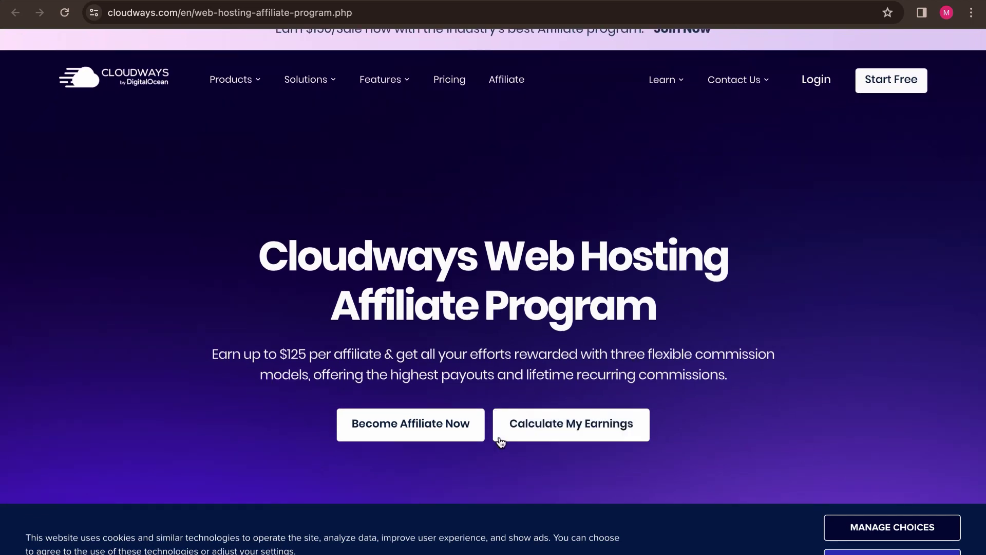
scroll(500, 441, "down", 1)
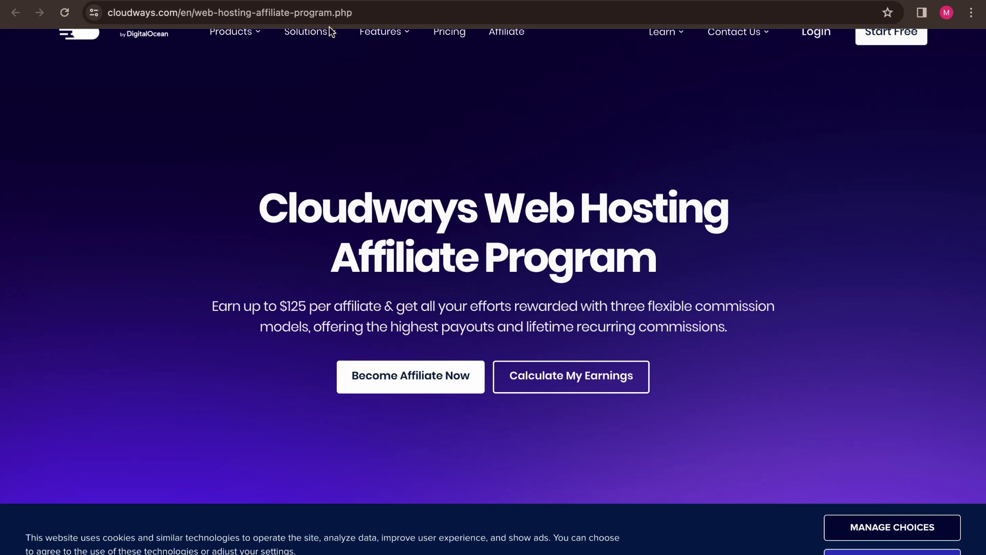
left_click(740, 6)
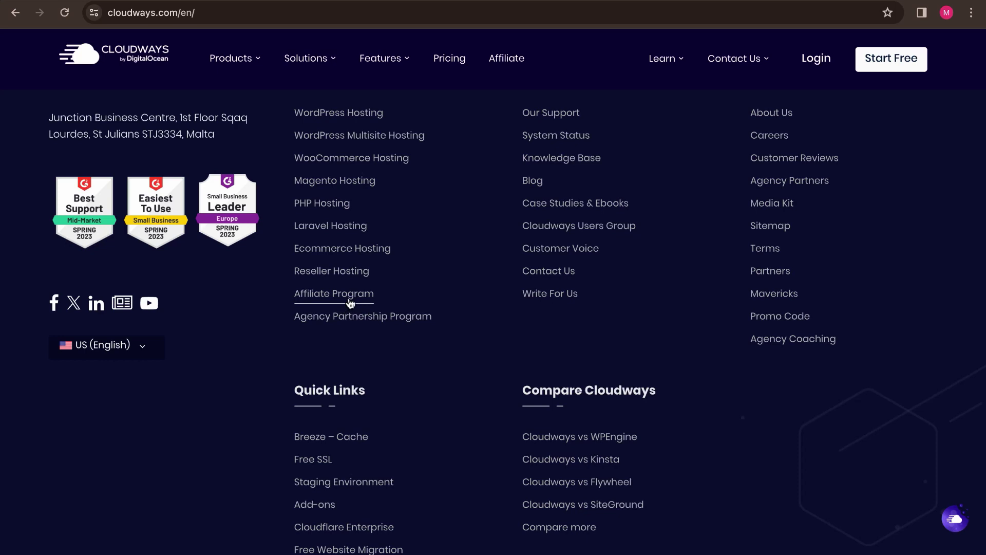
left_click(349, 303)
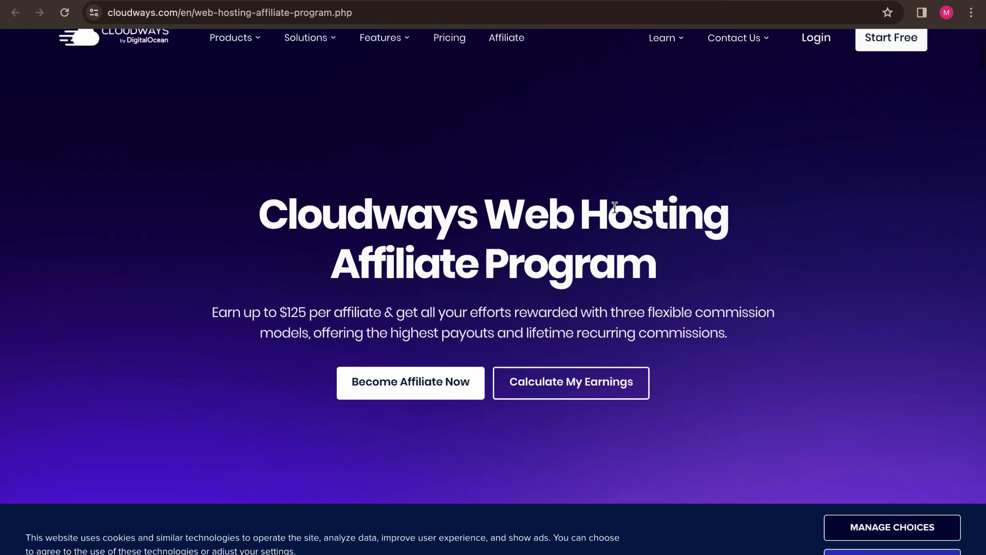
Step: Start the affiliate signup via Become Affiliate Now and choose Continue with Google
left_click(417, 390)
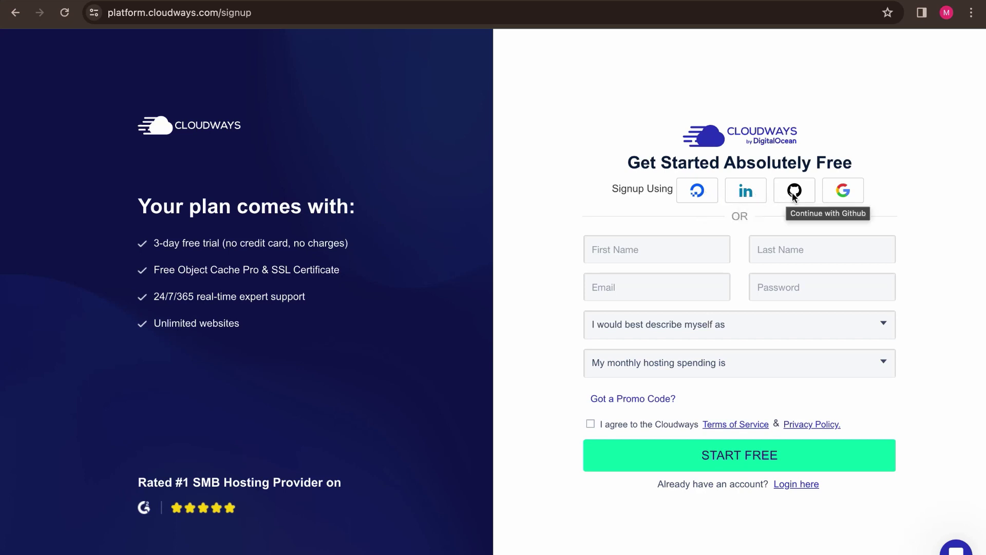
left_click(842, 193)
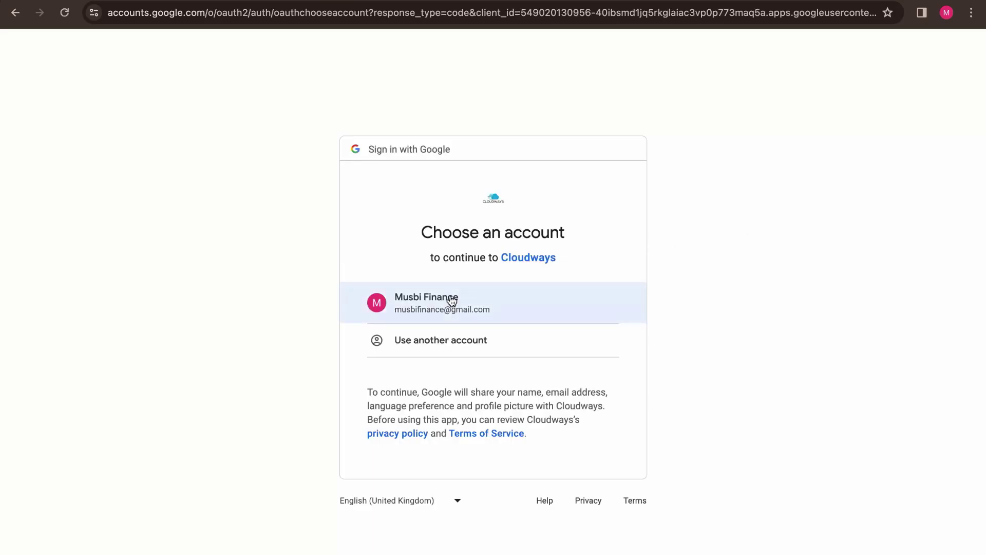
Step: Pick the Google account and approve sharing its details with Cloudways
left_click(452, 301)
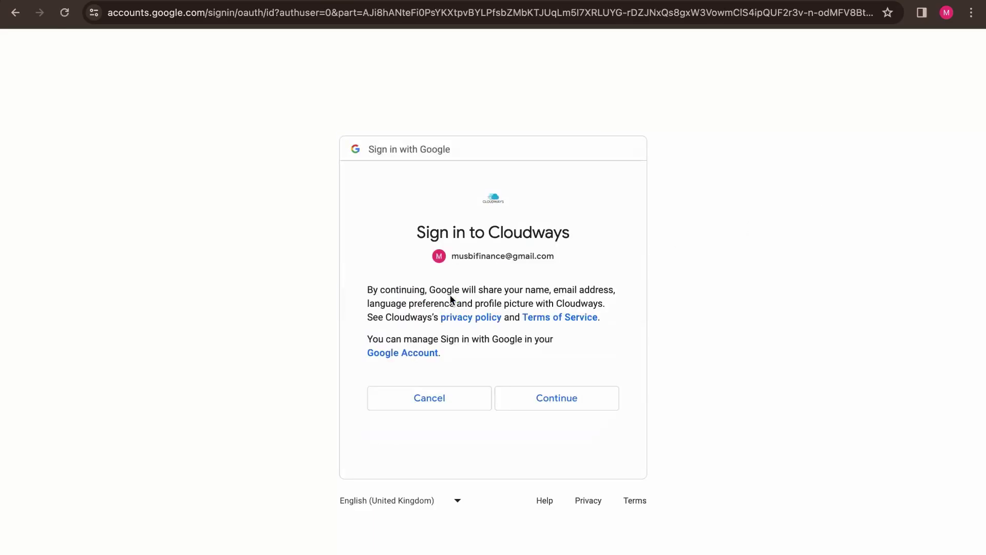
left_click(573, 394)
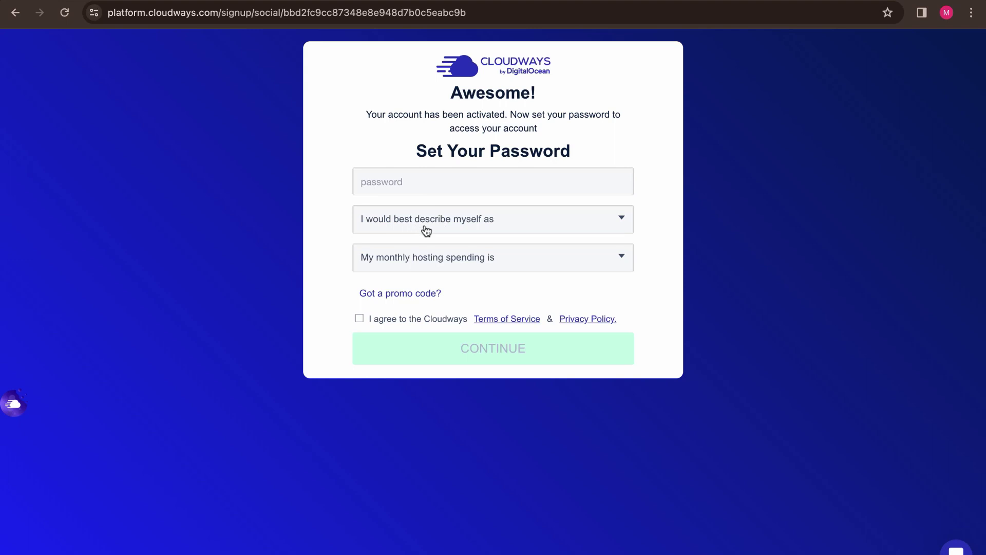
Step: Set the profile role to Blogger and monthly hosting spending to $0 - $50 (USD)
left_click(441, 229)
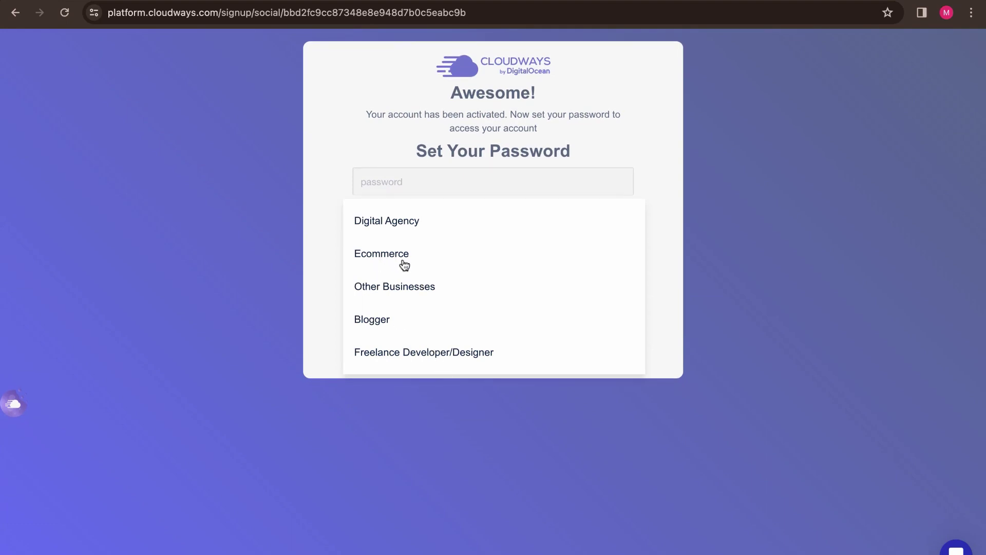
left_click(385, 324)
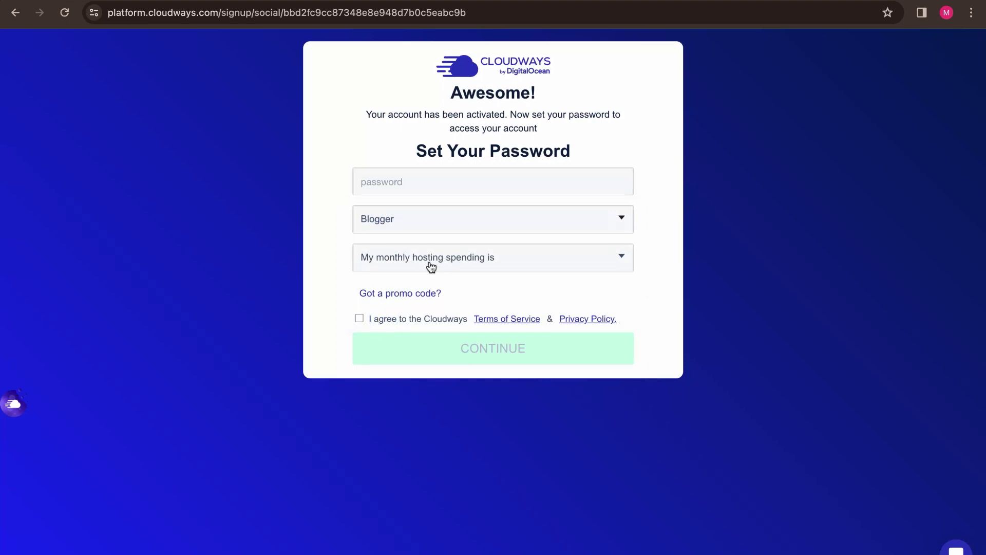
left_click(445, 267)
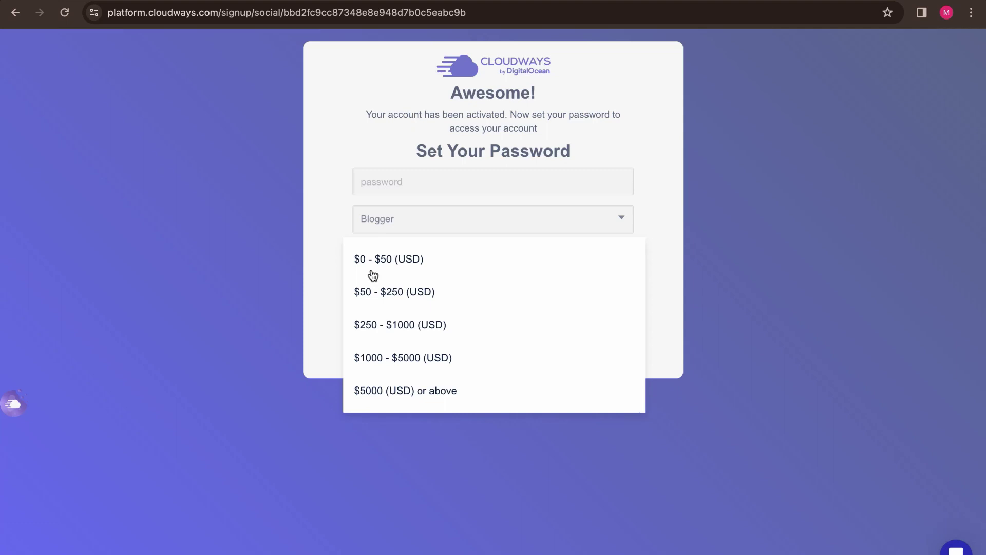
left_click(388, 264)
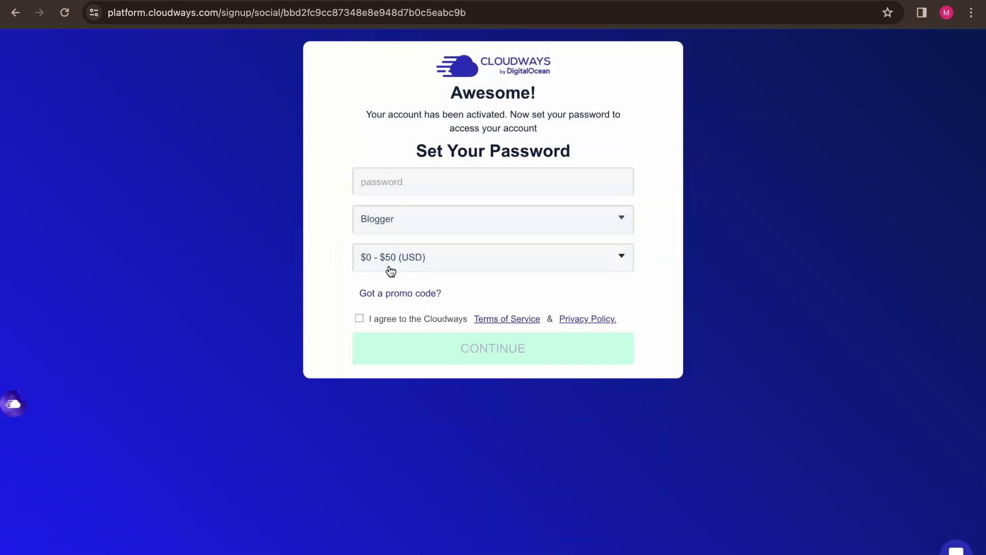
left_click(423, 265)
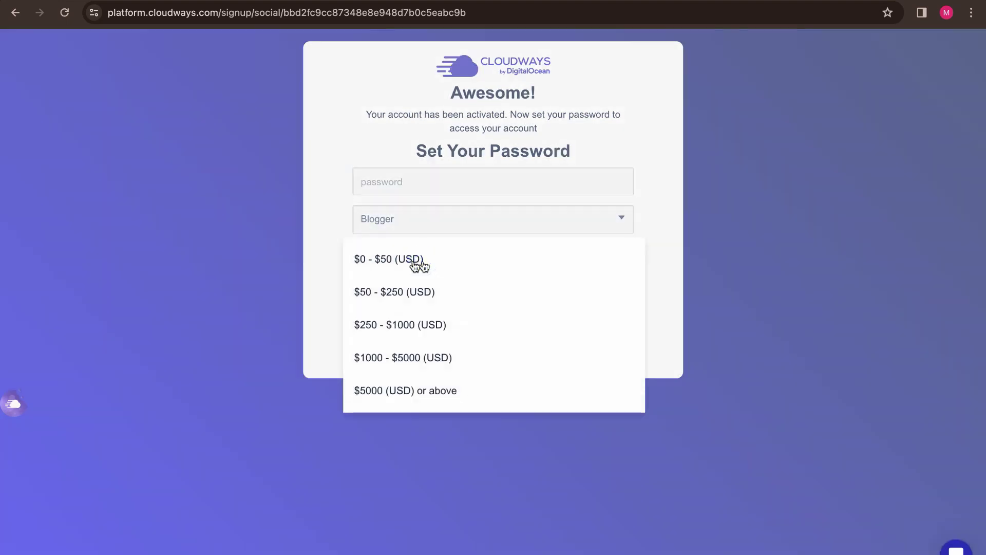
left_click(329, 259)
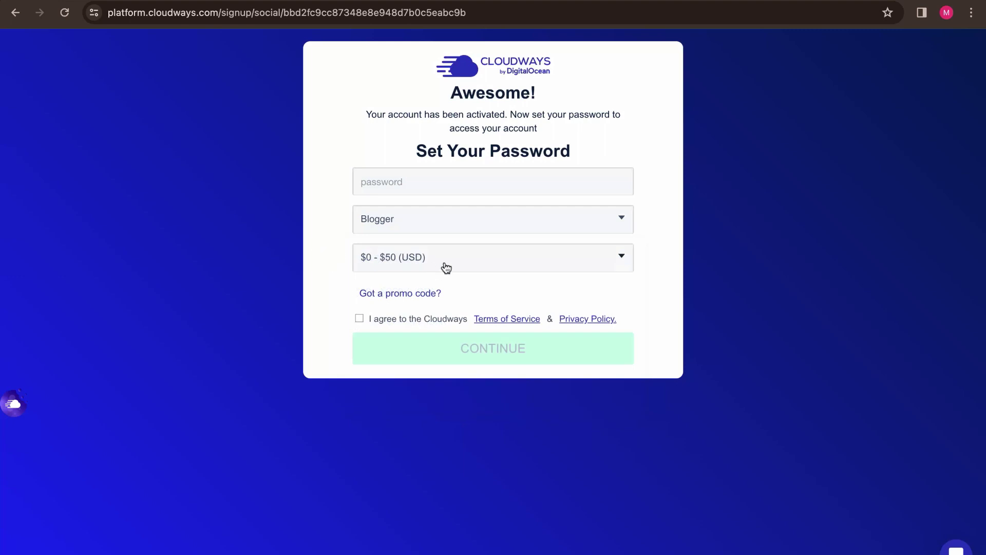
left_click(442, 262)
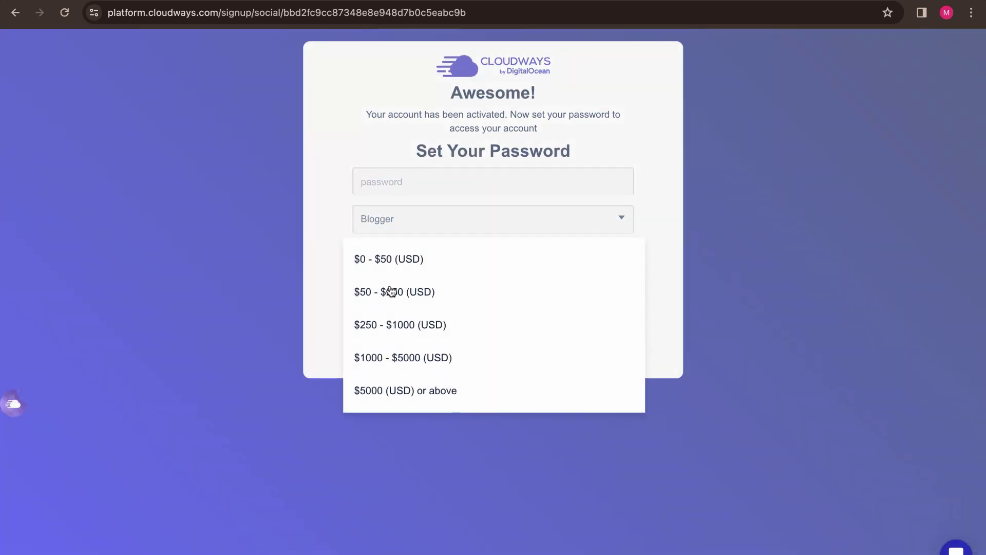
left_click(384, 265)
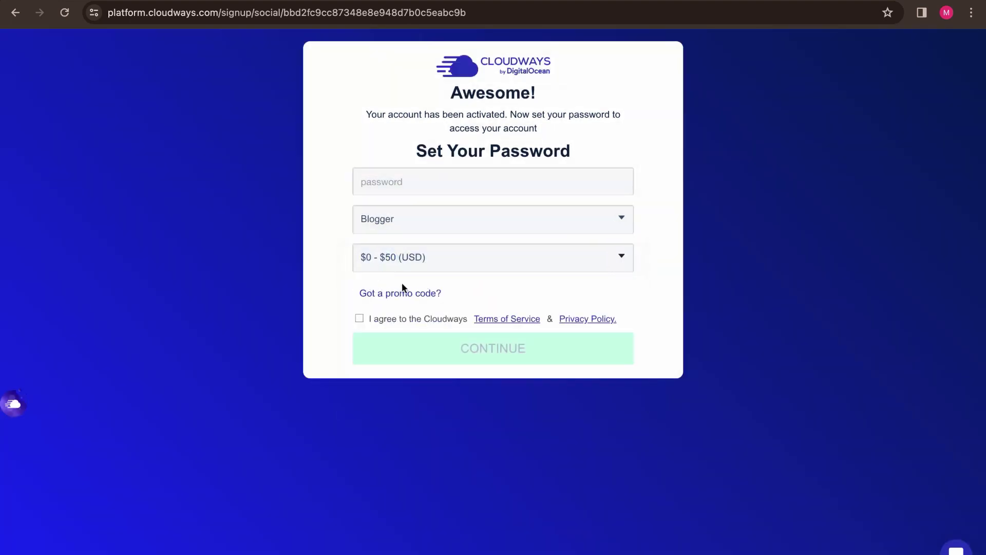
Step: Accept the Terms of Service and Privacy Policy, enter a password, and submit the form
left_click(359, 320)
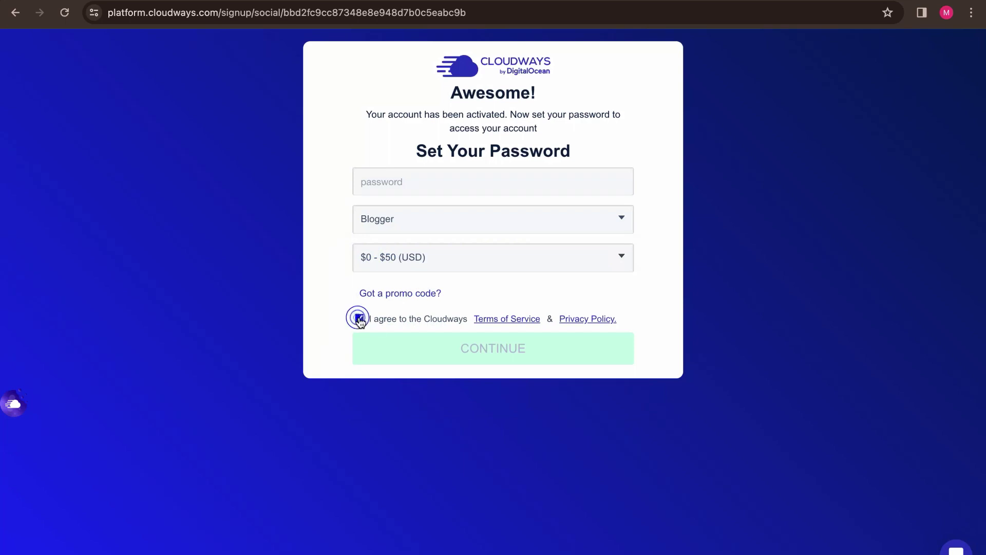
left_click(429, 180)
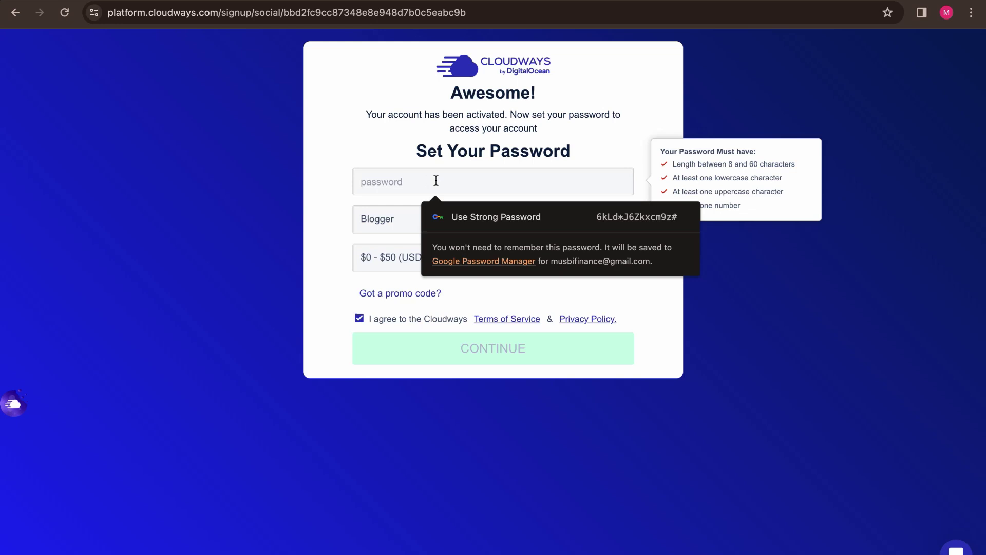
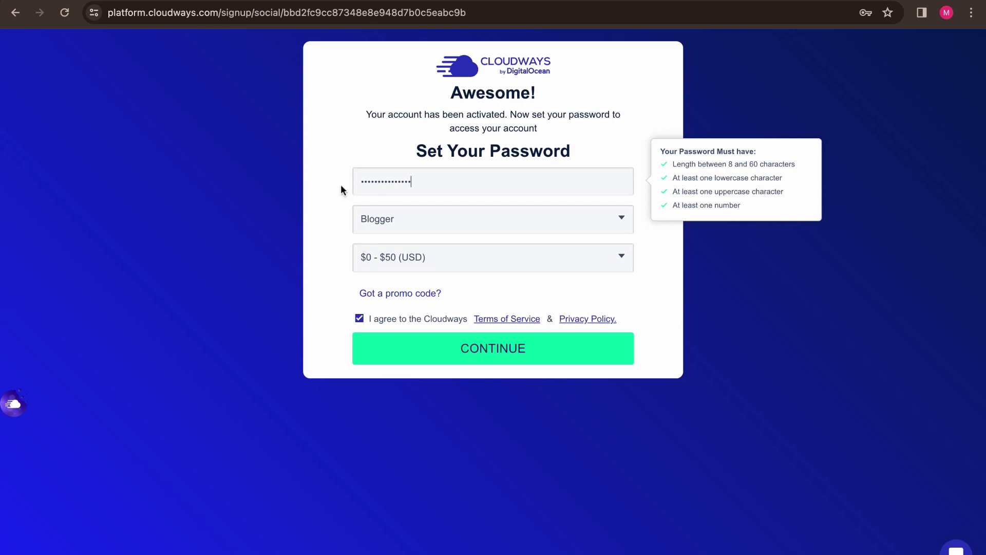
left_click(340, 184)
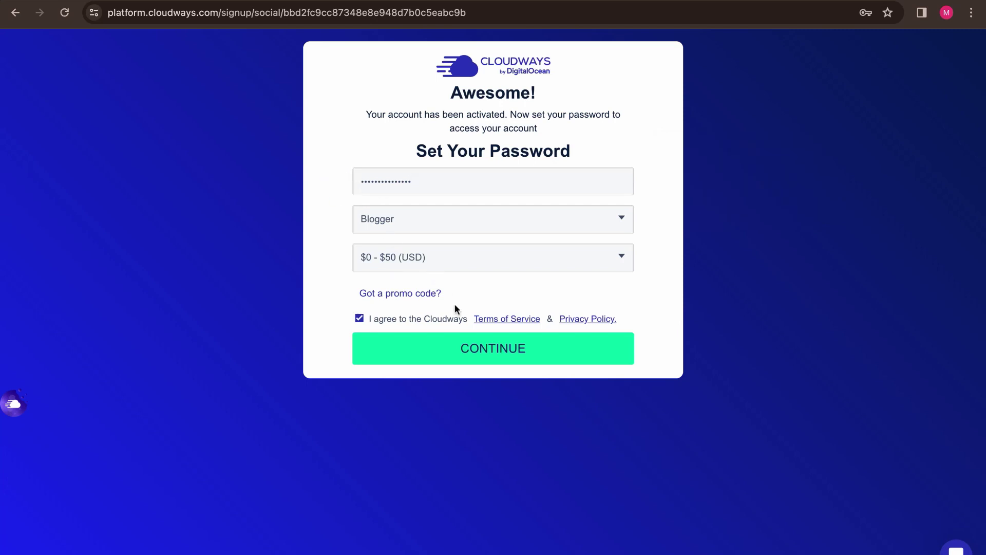
left_click(488, 352)
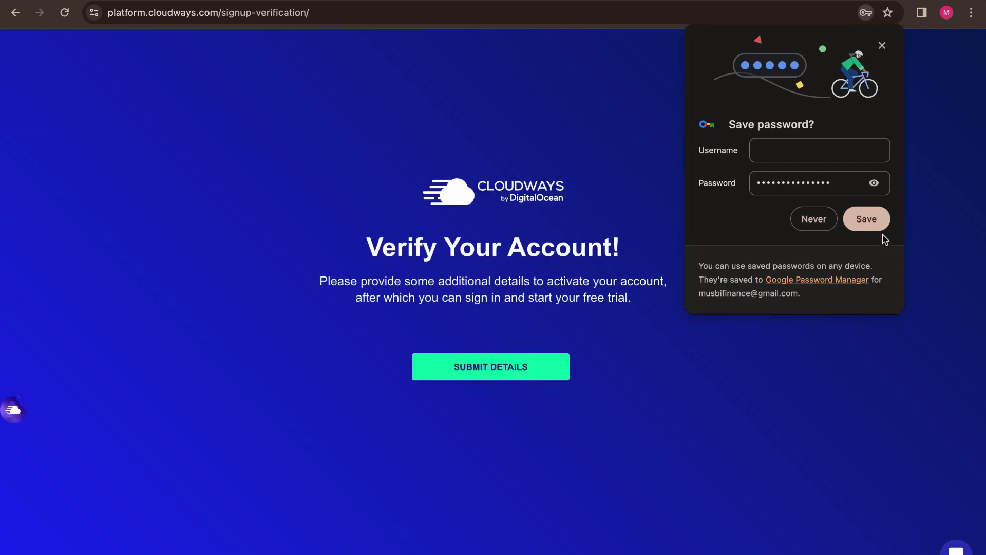
Step: Decline Chrome's save-password offer and switch to the Gmail browser tab
left_click(883, 46)
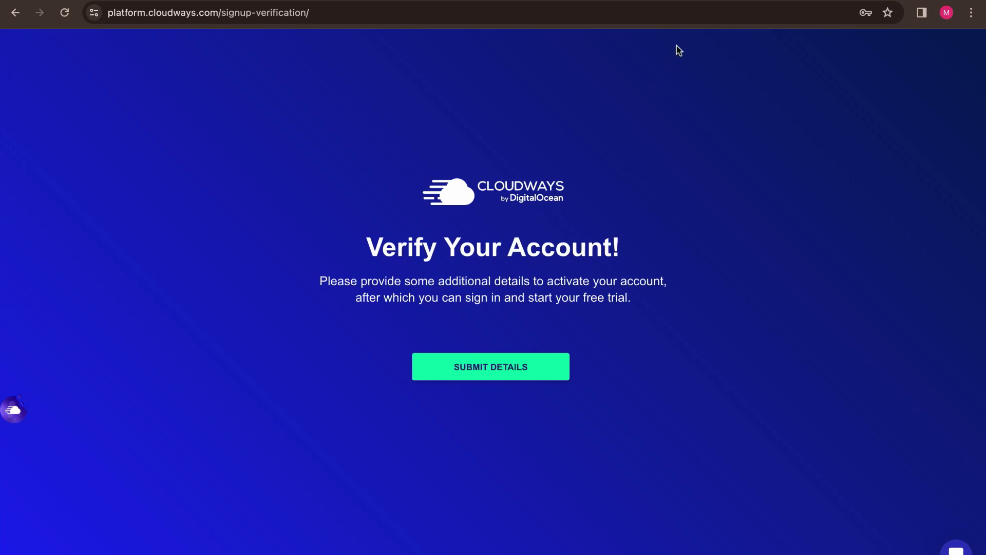
left_click(887, 4)
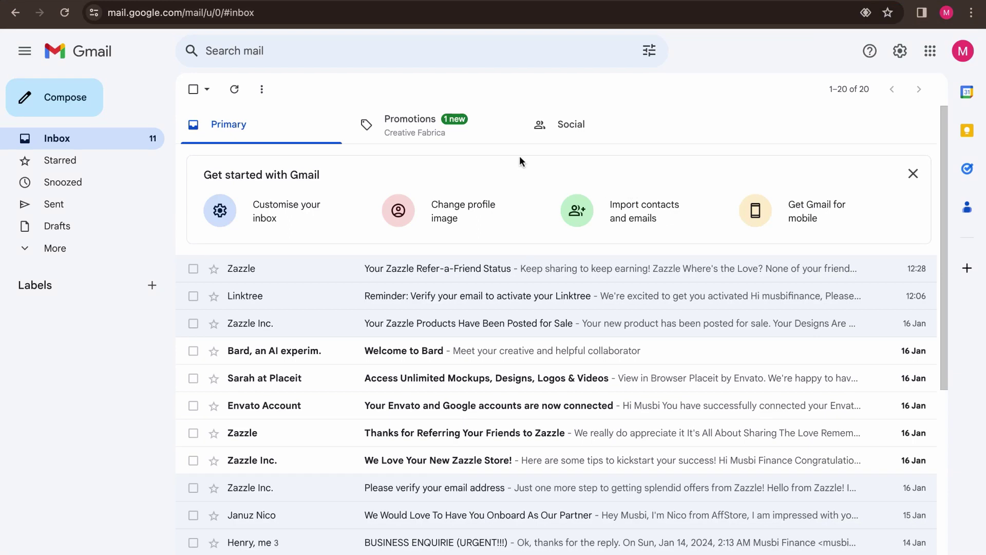
Step: Refresh the Gmail inbox twice, then return to the Cloudways verification tab
left_click(237, 89)
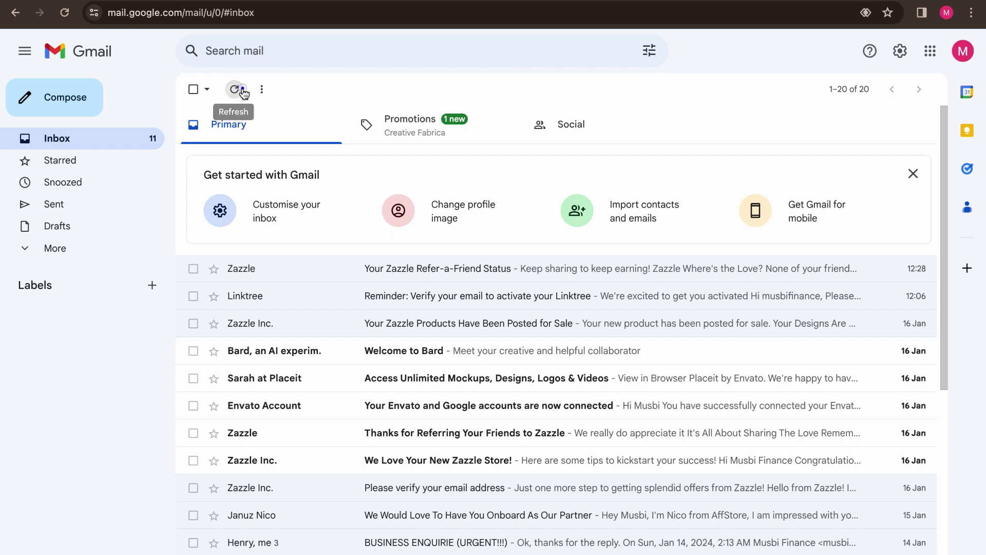
left_click(239, 91)
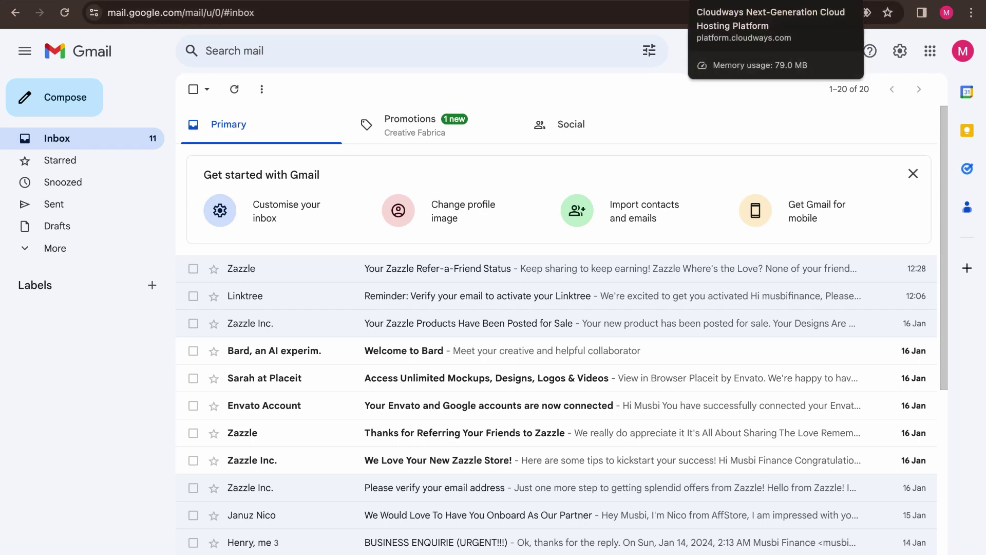
left_click(716, 1)
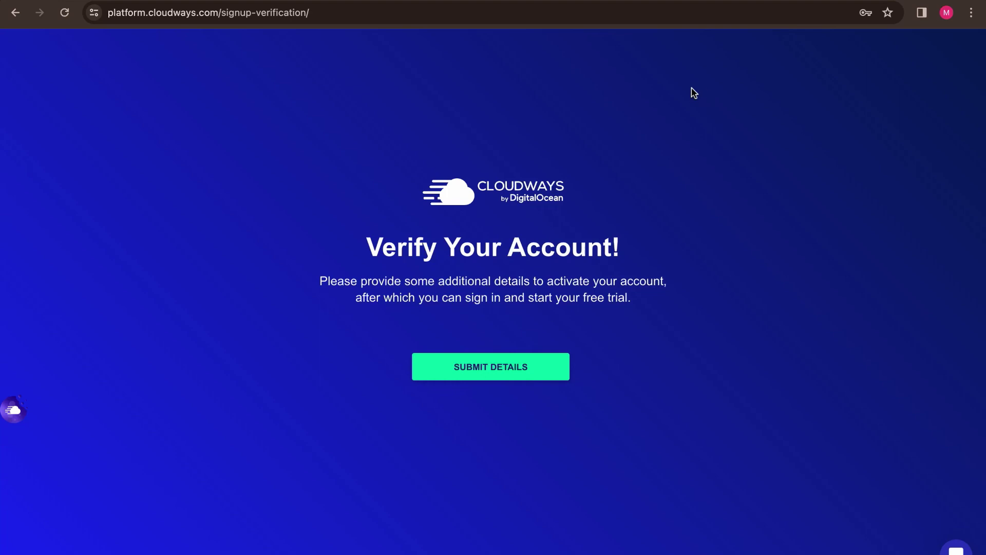
Step: Open Affiliate Program from the footer links on the cloudways.com tab
left_click(772, 2)
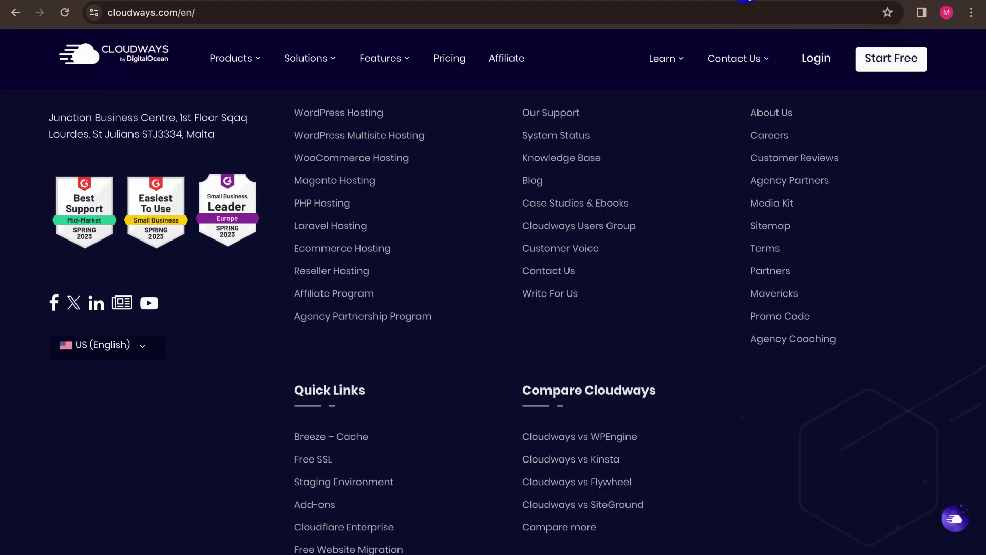
left_click(356, 299)
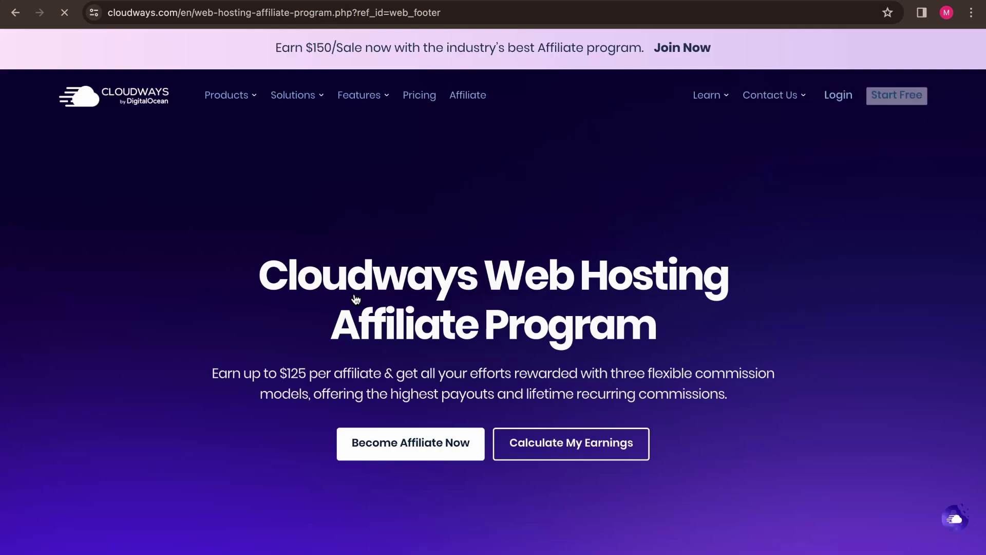